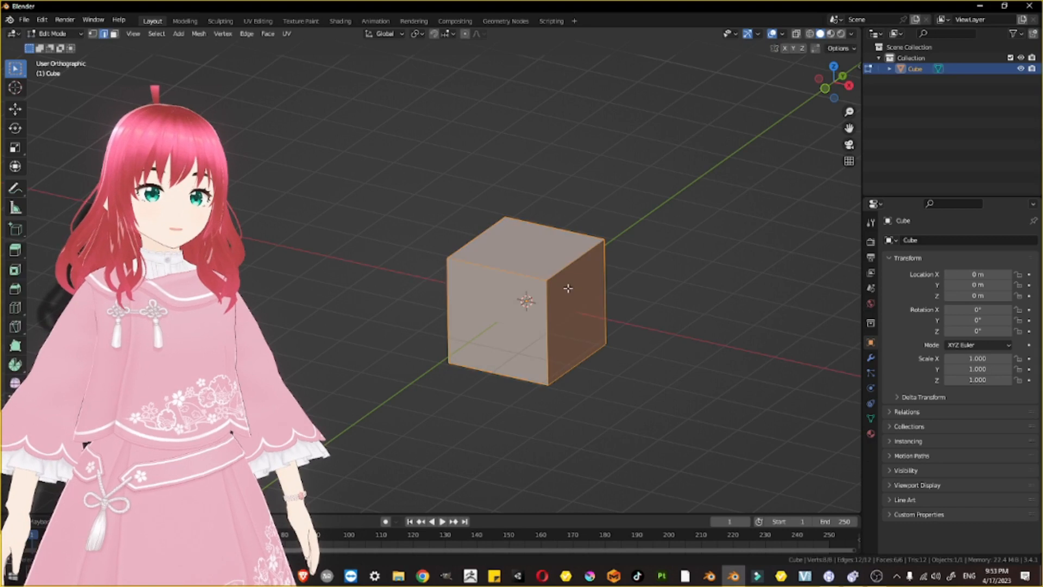
- Subdivide the whole cube with two cuts so each side is split into a three-by-three grid
{"action": "right_click", "coordinate": [483, 310]}
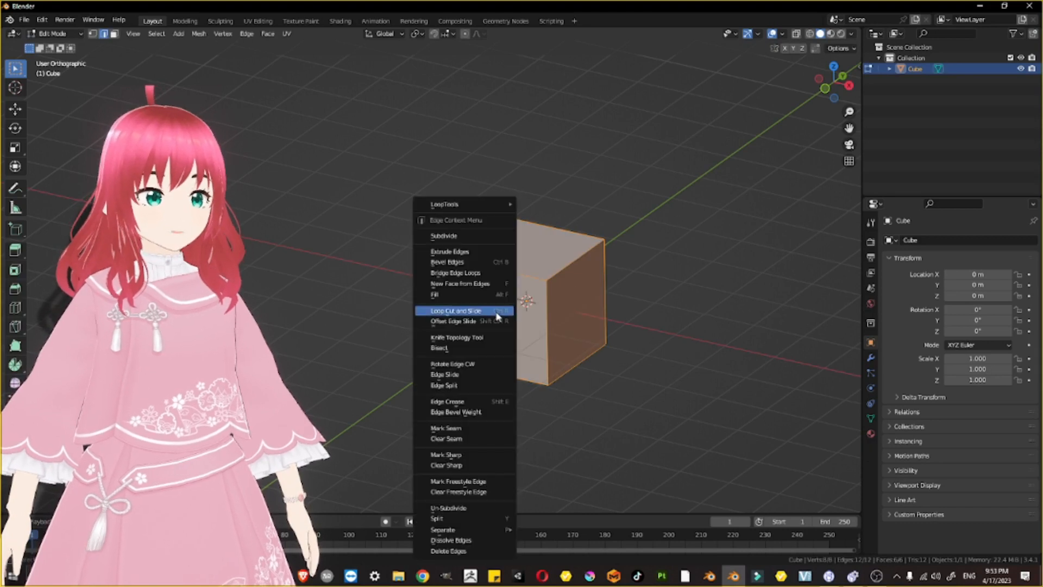
{"action": "left_click", "coordinate": [438, 236]}
{"action": "scroll", "coordinate": [397, 363], "scroll_direction": "up", "scroll_amount": 1}
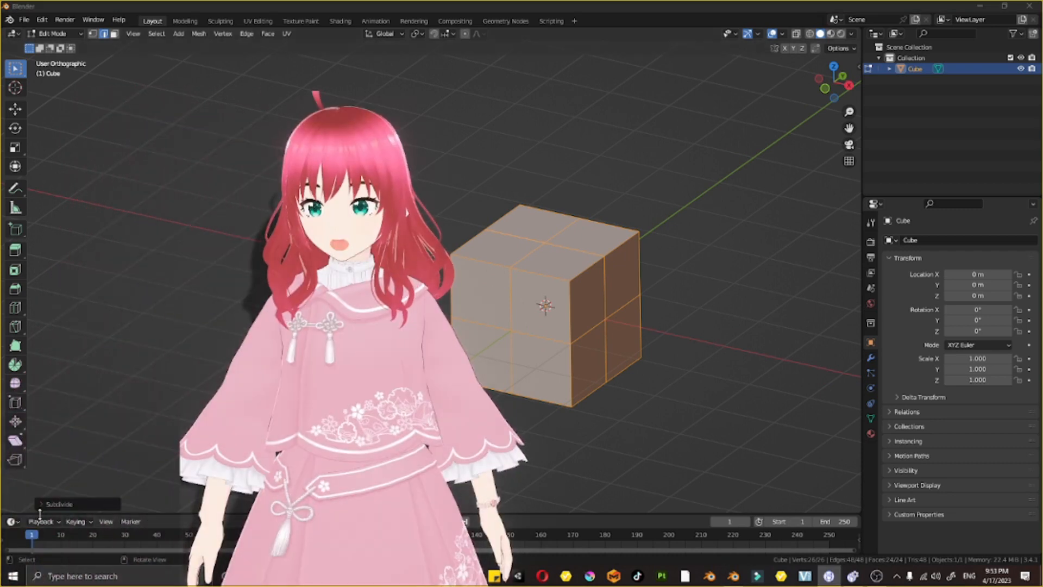
{"action": "left_click", "coordinate": [41, 503]}
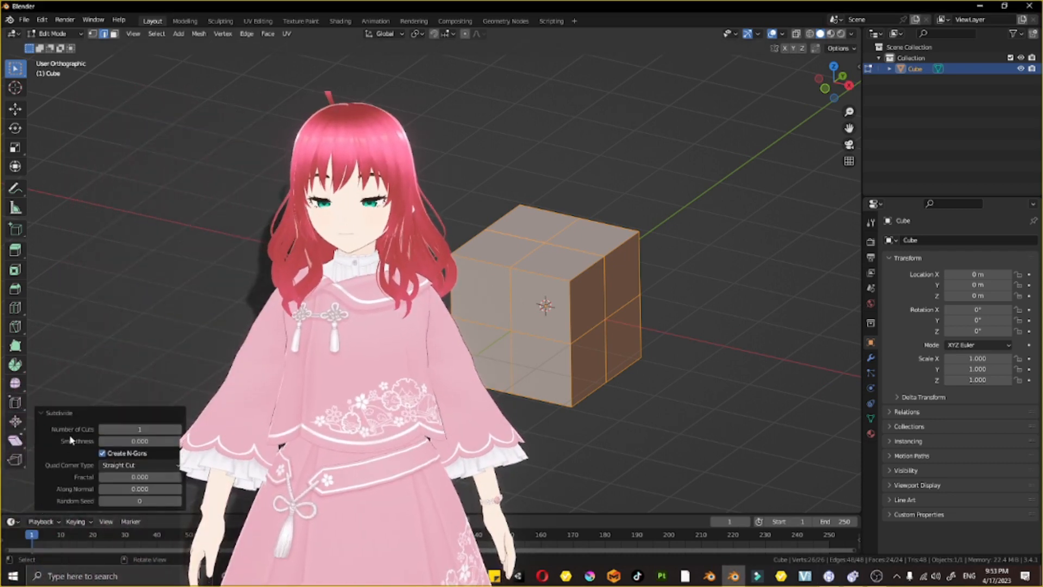
{"action": "left_click", "coordinate": [177, 430]}
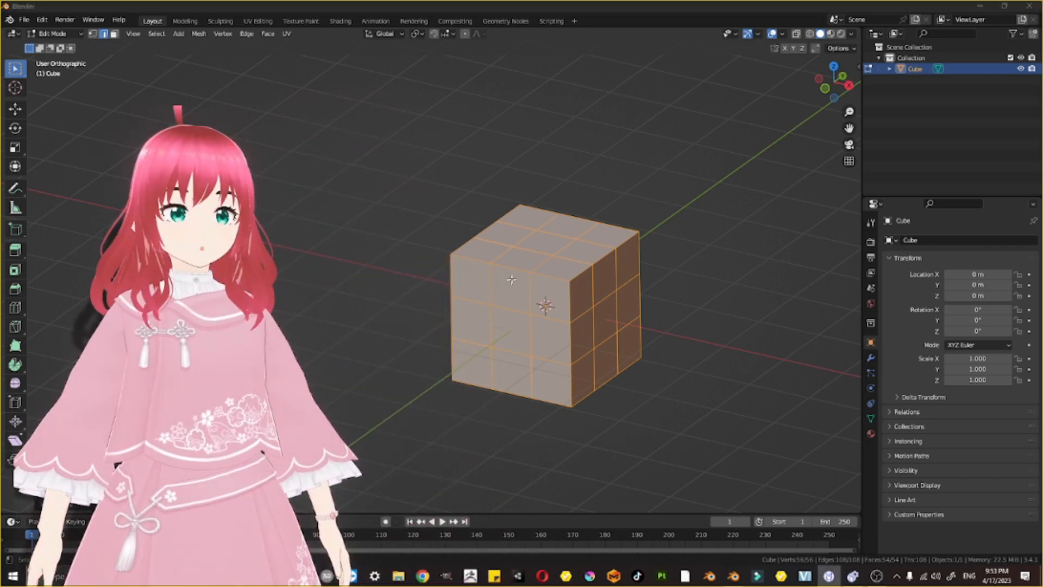
- Switch to edge selection and select the outer edge loops bordering the first two sides of the cube
{"action": "left_click", "coordinate": [104, 33]}
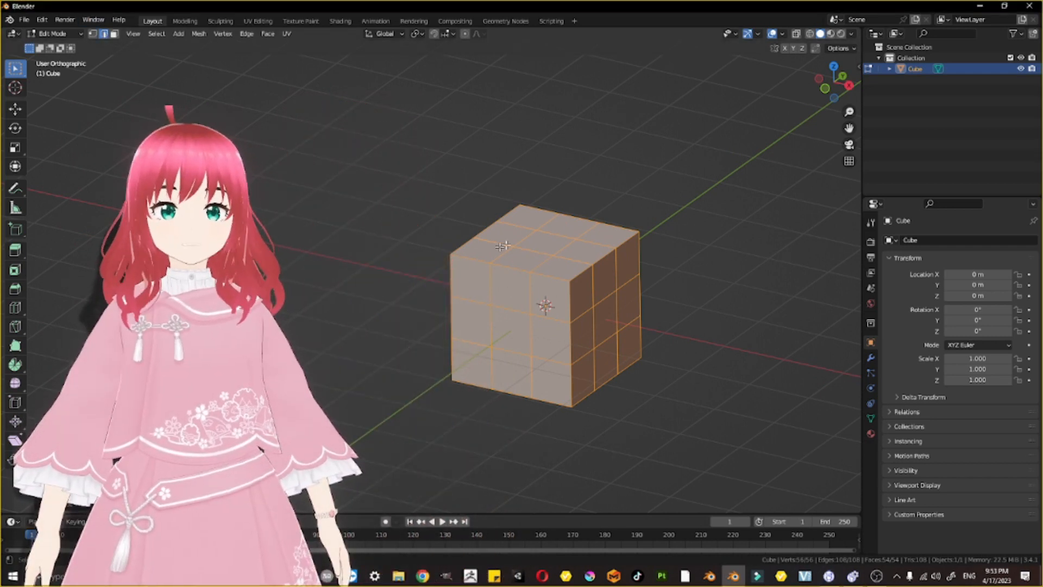
{"action": "left_click", "coordinate": [511, 267], "text": "alt"}
{"action": "left_click", "coordinate": [572, 305], "text": "alt+shift"}
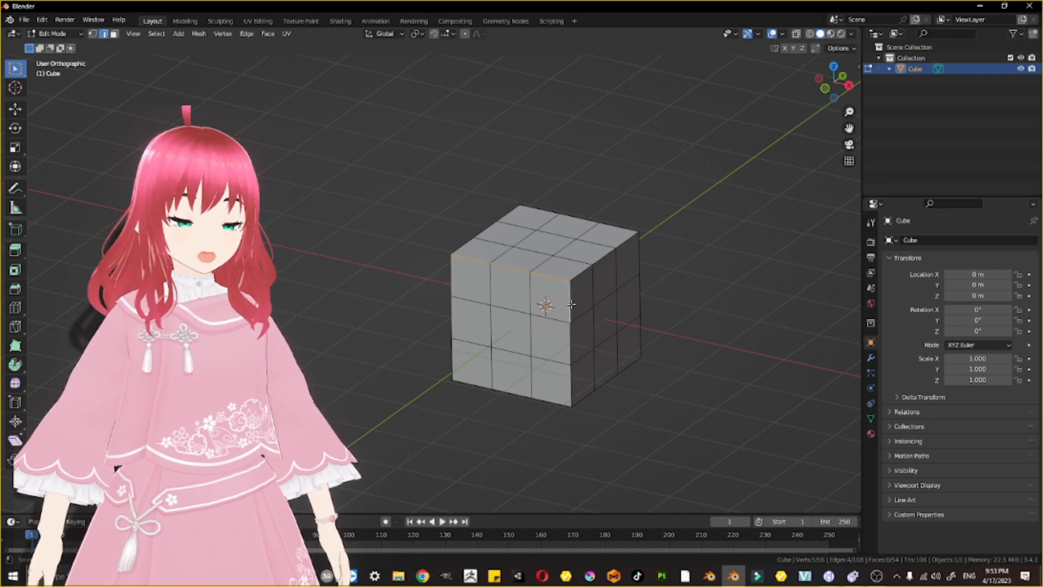
{"action": "left_click", "coordinate": [549, 400], "text": "alt+shift"}
{"action": "right_click", "coordinate": [453, 428]}
{"action": "middle_click_drag", "start_coordinate": [604, 428], "coordinate": [683, 423]}
{"action": "middle_click_drag", "start_coordinate": [400, 317], "coordinate": [534, 334], "text": "shift"}
{"action": "left_click", "coordinate": [507, 254], "text": "alt+shift"}
{"action": "left_click", "coordinate": [541, 338], "text": "alt+shift"}
{"action": "left_click", "coordinate": [507, 382], "text": "alt+shift"}
- Add the cube's remaining outer edges to the selection and give all of them a narrow bevel
{"action": "middle_click_drag", "start_coordinate": [426, 415], "coordinate": [545, 424]}
{"action": "middle_click_drag", "start_coordinate": [416, 385], "coordinate": [649, 386], "text": "shift"}
{"action": "left_click", "coordinate": [485, 250], "text": "alt+shift"}
{"action": "left_click", "coordinate": [488, 377], "text": "alt+shift"}
{"action": "middle_click_drag", "start_coordinate": [451, 395], "coordinate": [559, 296]}
{"action": "left_click", "coordinate": [557, 315], "text": "alt+shift"}
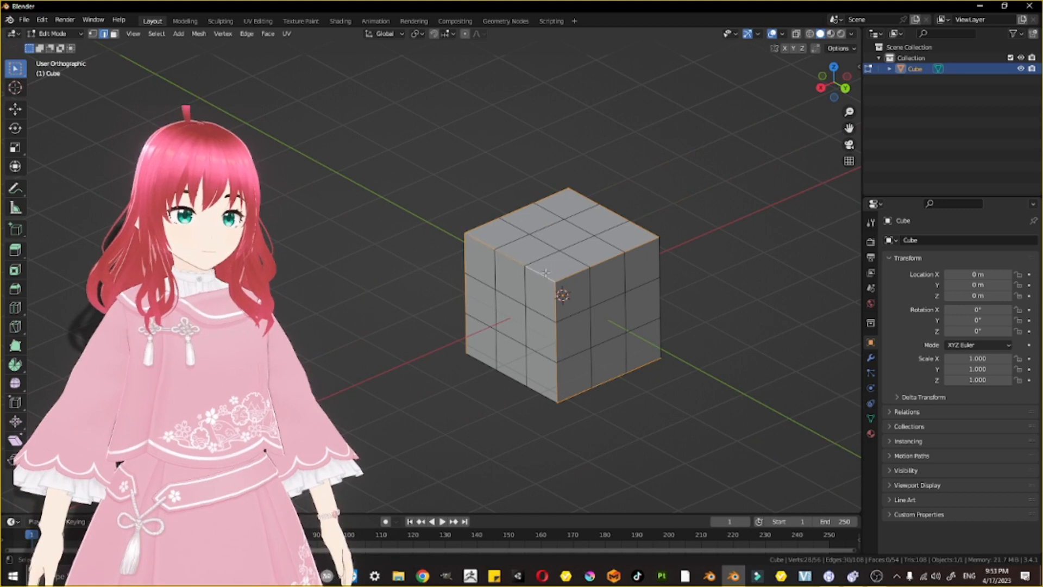
{"action": "left_click", "coordinate": [531, 396], "text": "alt+shift"}
{"action": "middle_click_drag", "start_coordinate": [535, 420], "coordinate": [530, 368]}
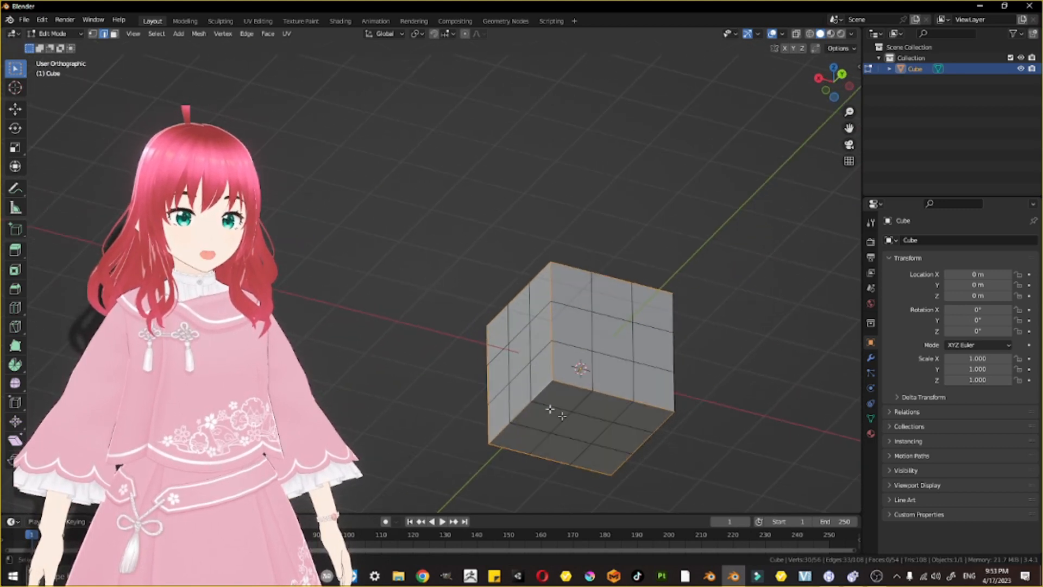
{"action": "middle_click_drag", "start_coordinate": [630, 417], "coordinate": [625, 384], "text": "shift"}
{"action": "middle_click_drag", "start_coordinate": [668, 314], "coordinate": [694, 376]}
{"action": "left_click", "coordinate": [664, 305], "text": "alt+shift"}
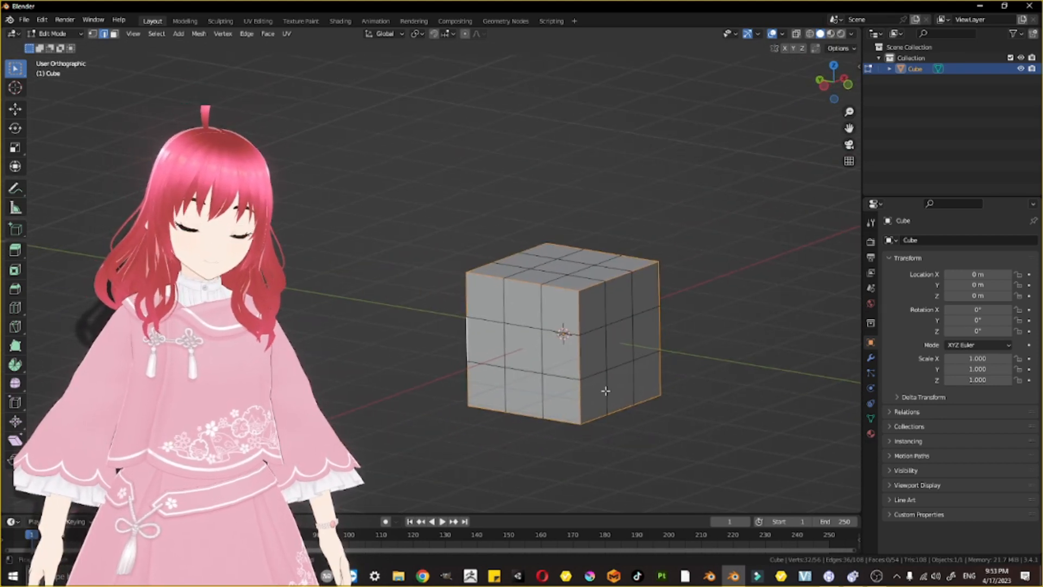
{"action": "key", "text": "ctrl+b"}
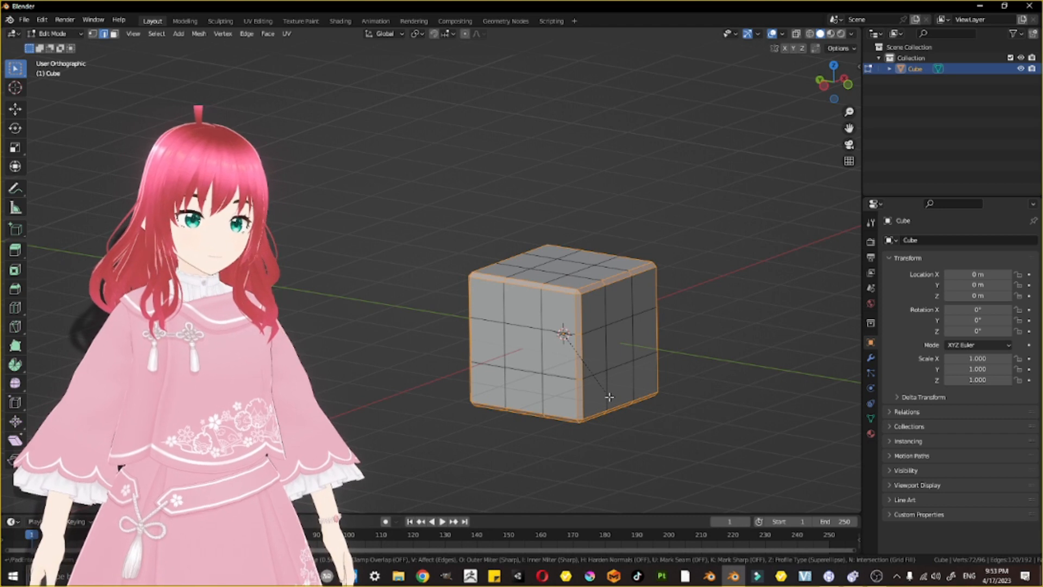
{"action": "left_click", "coordinate": [596, 378]}
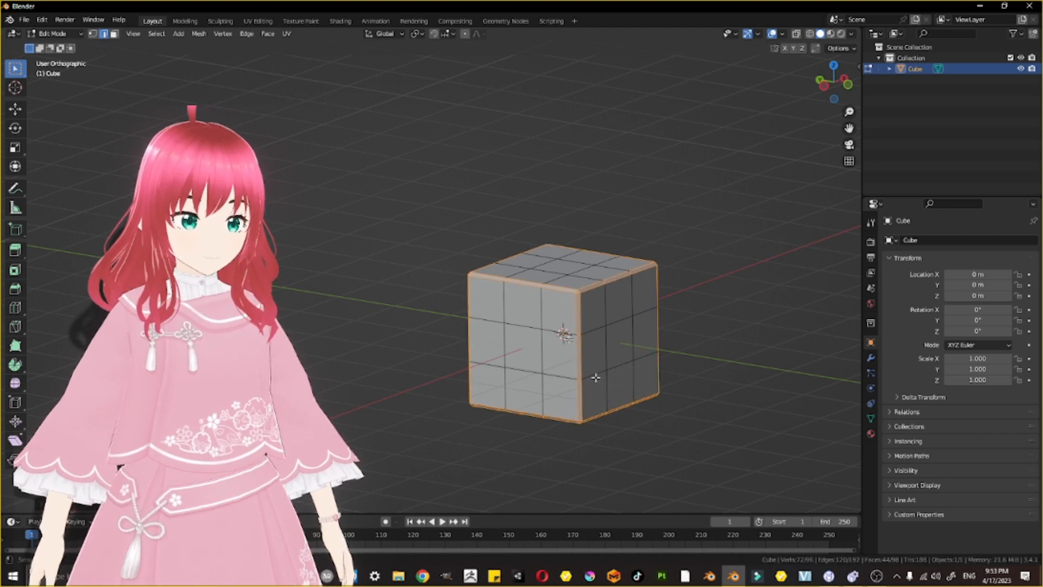
- In face selection, select the four corner faces and the centre face of one cube side for the five-pip pattern
{"action": "left_click", "coordinate": [115, 36]}
{"action": "middle_click_drag", "start_coordinate": [414, 316], "coordinate": [454, 338]}
{"action": "left_click", "coordinate": [518, 304]}
{"action": "left_click", "coordinate": [565, 356], "text": "shift"}
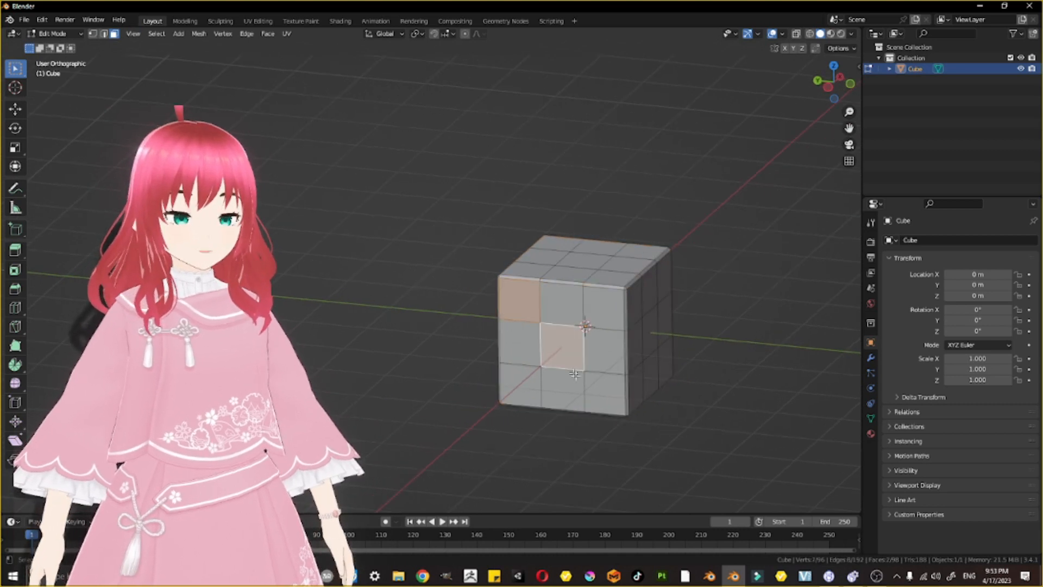
{"action": "left_click", "coordinate": [598, 397], "text": "shift"}
{"action": "left_click", "coordinate": [602, 321], "text": "shift"}
{"action": "left_click", "coordinate": [521, 390], "text": "shift"}
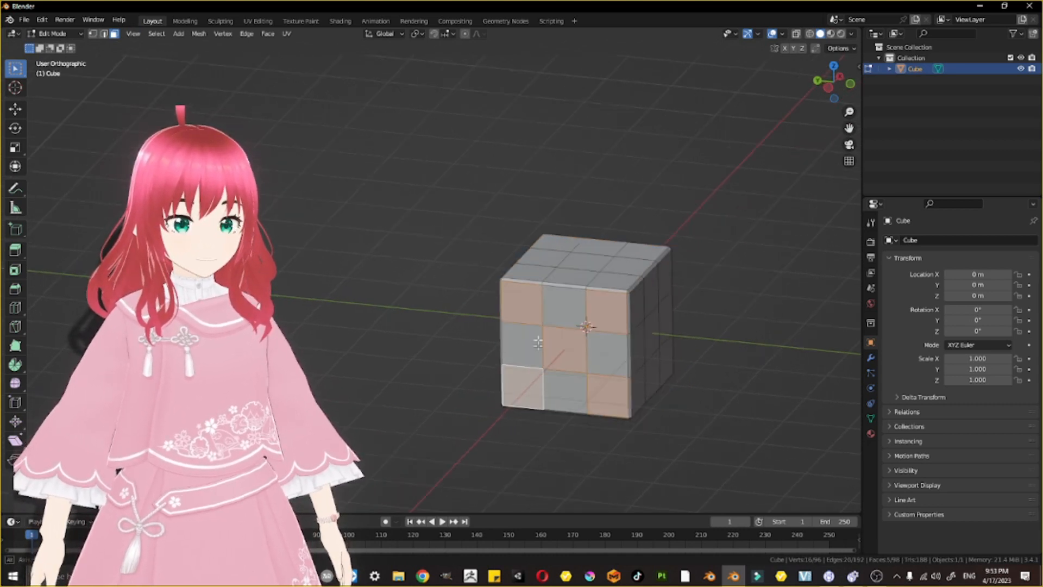
- Add two opposite edge-middle faces on the top side and the centre face of an adjoining side to the selection
{"action": "middle_click_drag", "start_coordinate": [537, 334], "coordinate": [548, 381]}
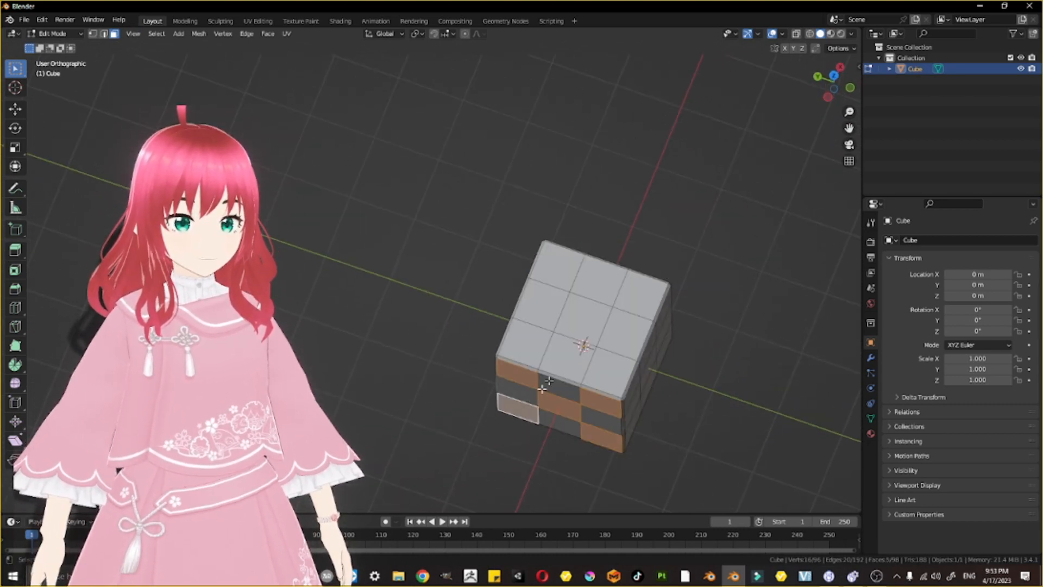
{"action": "left_click", "coordinate": [576, 349], "text": "shift"}
{"action": "left_click", "coordinate": [592, 280], "text": "shift"}
{"action": "middle_click_drag", "start_coordinate": [626, 404], "coordinate": [571, 316]}
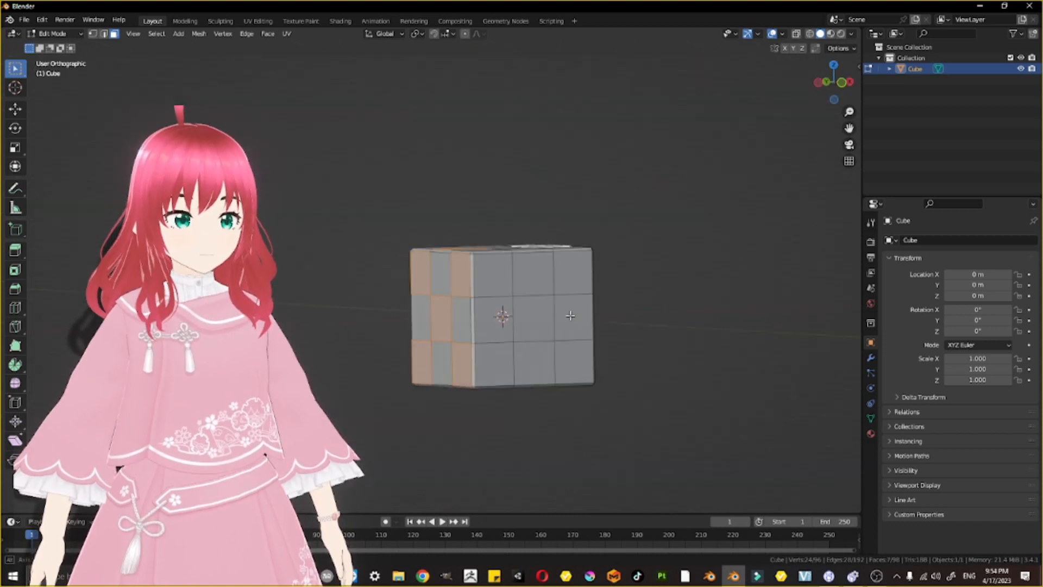
{"action": "left_click", "coordinate": [533, 321], "text": "shift"}
- Add all six faces in the two outer columns of the next side to the selection for the six-pip pattern
{"action": "middle_click_drag", "start_coordinate": [536, 391], "coordinate": [501, 288]}
{"action": "left_click", "coordinate": [501, 289], "text": "shift"}
{"action": "left_click", "coordinate": [487, 357], "text": "shift"}
{"action": "left_click", "coordinate": [492, 324], "text": "shift"}
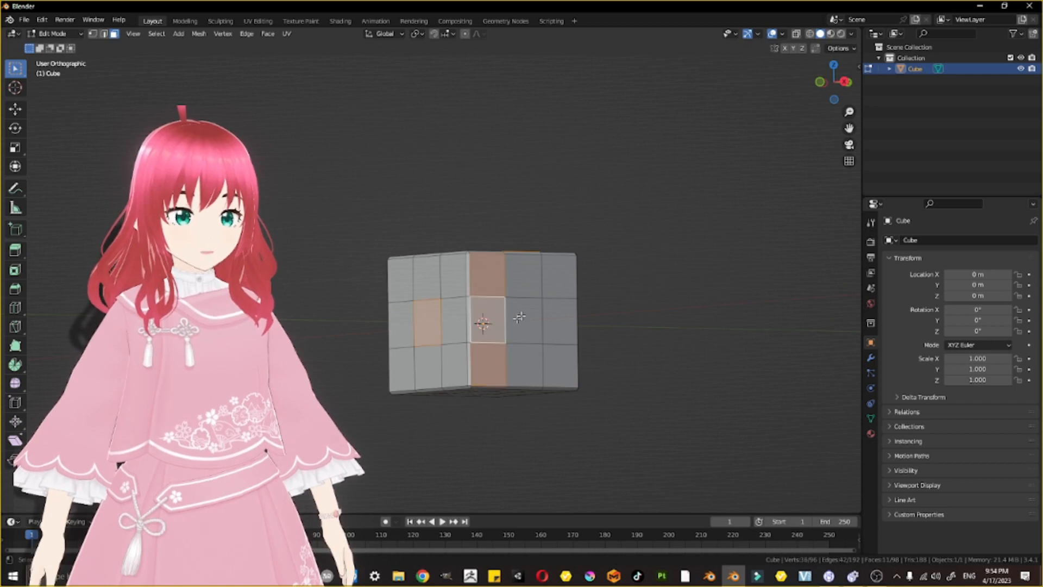
{"action": "left_click", "coordinate": [557, 293], "text": "shift"}
{"action": "left_click", "coordinate": [558, 310], "text": "shift"}
{"action": "left_click", "coordinate": [560, 367], "text": "shift"}
{"action": "middle_click_drag", "start_coordinate": [562, 413], "coordinate": [592, 353]}
{"action": "left_click", "coordinate": [476, 289], "text": "shift"}
{"action": "left_click", "coordinate": [527, 283], "text": "shift"}
{"action": "left_click", "coordinate": [539, 329], "text": "shift"}
{"action": "left_click", "coordinate": [478, 339], "text": "shift"}
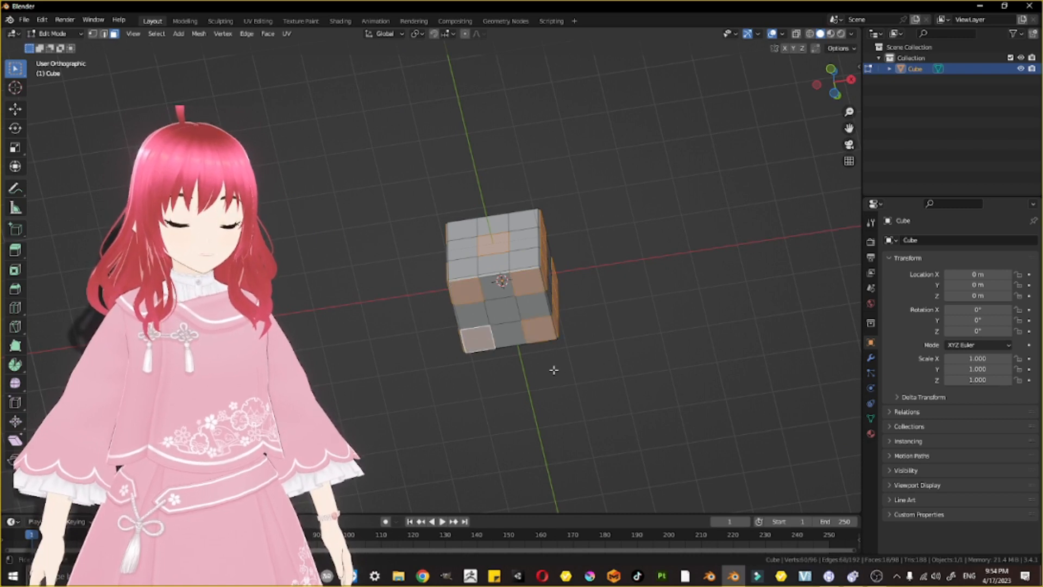
{"action": "key", "text": "ctrl+z"}
{"action": "key", "text": "ctrl+z"}
{"action": "key", "text": "ctrl+z"}
{"action": "key", "text": "ctrl+z"}
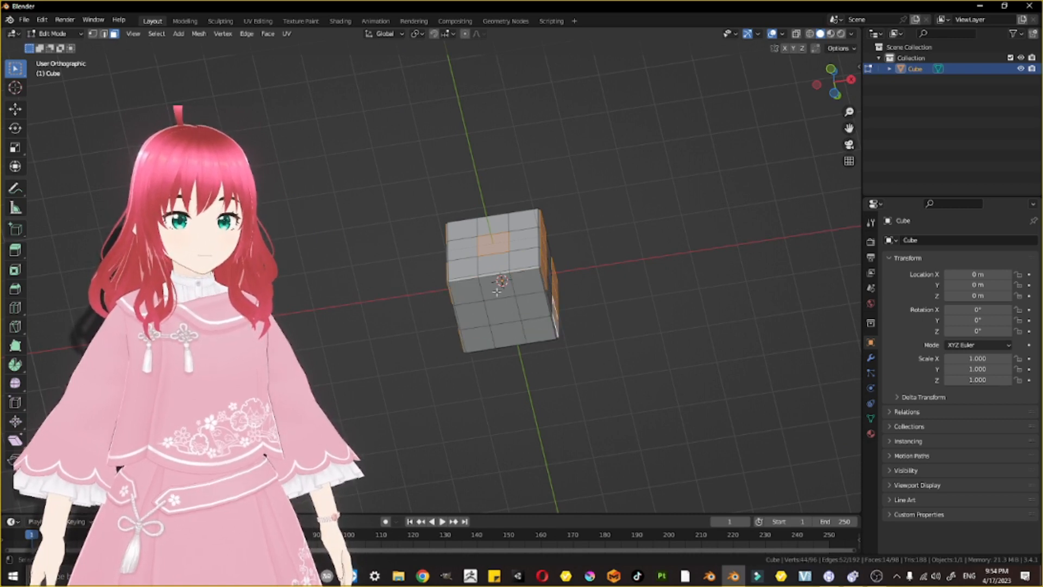
{"action": "left_click", "coordinate": [497, 291], "text": "shift"}
{"action": "left_click", "coordinate": [503, 311], "text": "shift"}
{"action": "left_click", "coordinate": [508, 340], "text": "shift"}
{"action": "key", "text": "ctrl+z"}
{"action": "key", "text": "ctrl+z"}
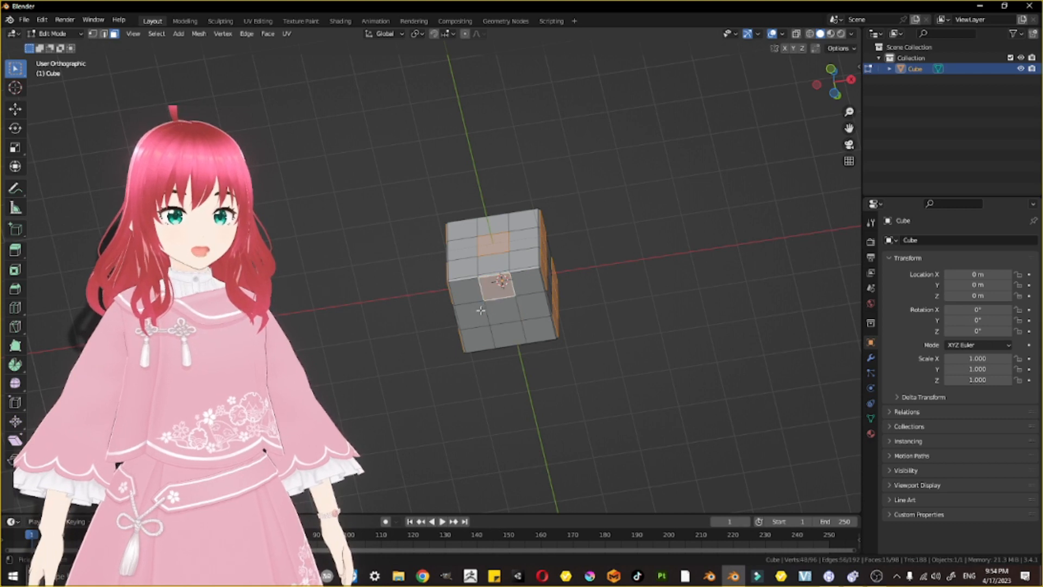
{"action": "key", "text": "ctrl+z"}
- Add three faces along the diagonal of the bottom side to the selection for the three-pip pattern
{"action": "left_click", "coordinate": [469, 298], "text": "shift"}
{"action": "left_click", "coordinate": [506, 314], "text": "shift"}
{"action": "left_click", "coordinate": [537, 333], "text": "shift"}
- Add the four corner faces of the last unmarked side to the selection for the four-pip pattern
{"action": "middle_click_drag", "start_coordinate": [569, 347], "coordinate": [527, 345]}
{"action": "left_click", "coordinate": [513, 330], "text": "shift"}
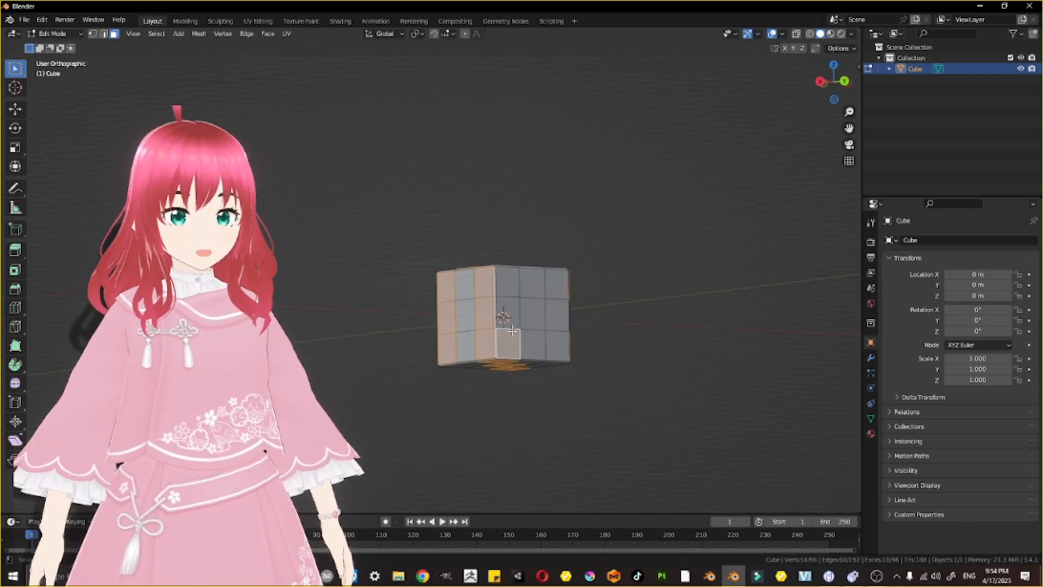
{"action": "left_click", "coordinate": [505, 315], "text": "shift"}
{"action": "key", "text": "ctrl+z"}
{"action": "left_click", "coordinate": [507, 286], "text": "shift"}
{"action": "left_click", "coordinate": [555, 286], "text": "shift"}
{"action": "left_click", "coordinate": [555, 341], "text": "shift"}
{"action": "middle_click_drag", "start_coordinate": [555, 341], "coordinate": [531, 399]}
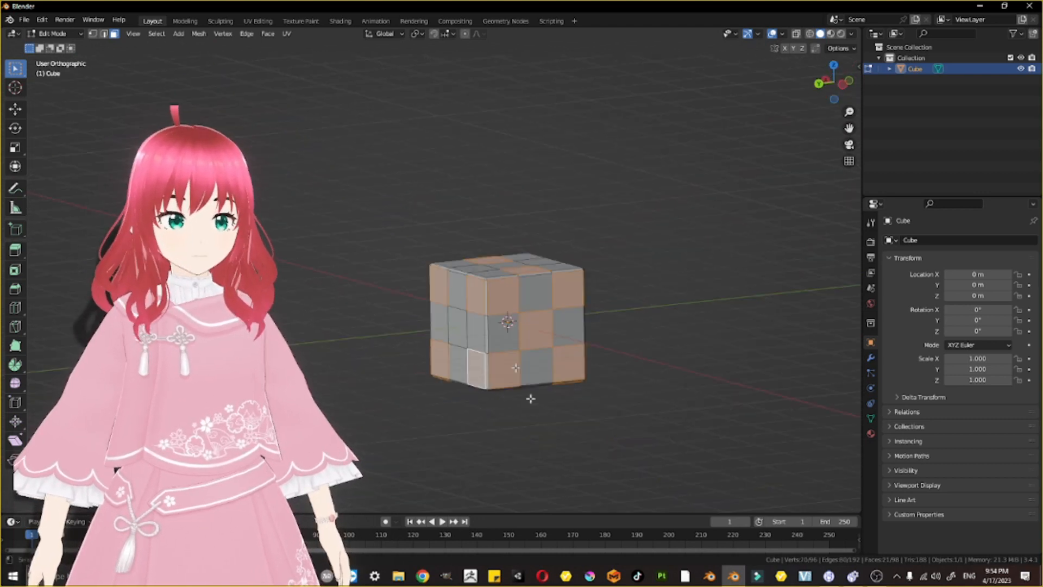
- Set the transform pivot point to Individual Origins and apply Extrude Individual Faces to the selected pip faces
{"action": "left_click", "coordinate": [418, 33]}
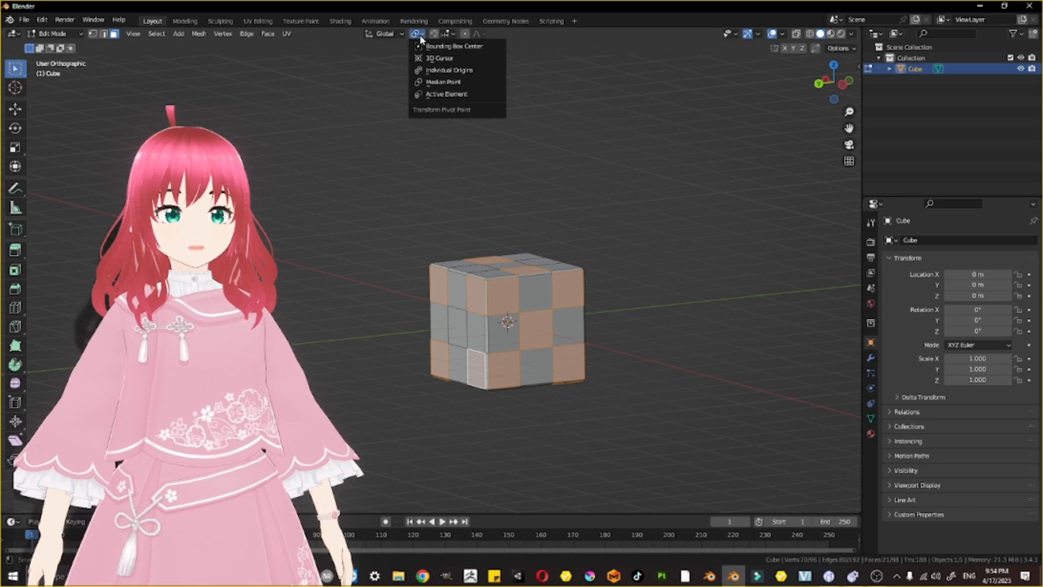
{"action": "left_click", "coordinate": [445, 71]}
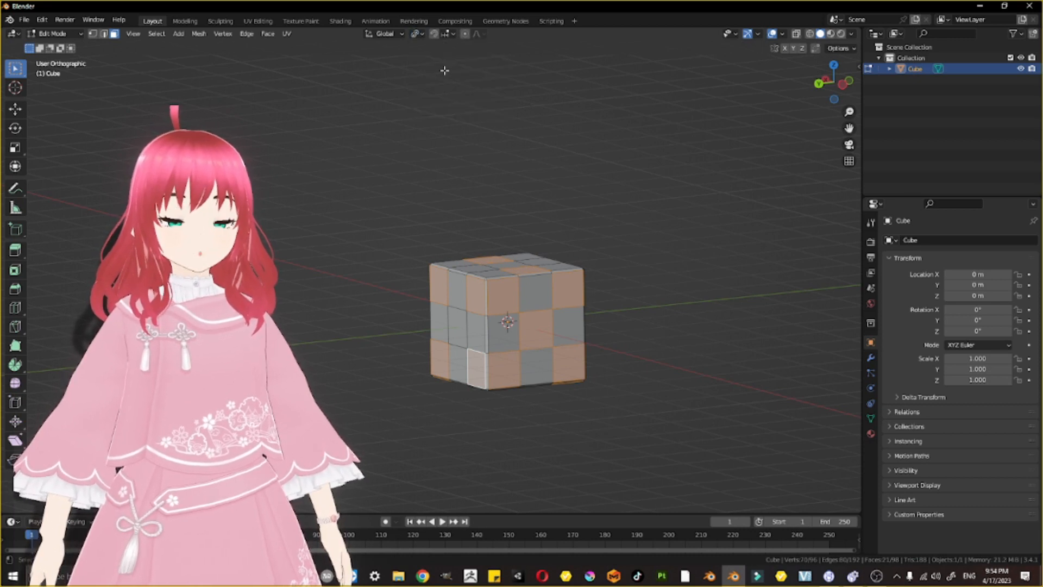
{"action": "key", "text": "alt+e"}
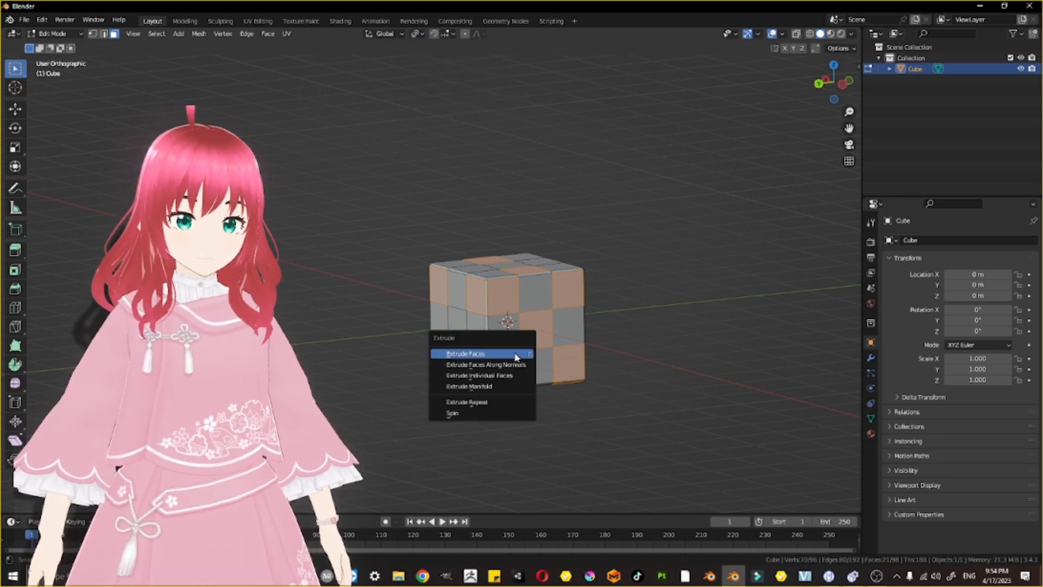
{"action": "left_click", "coordinate": [493, 377]}
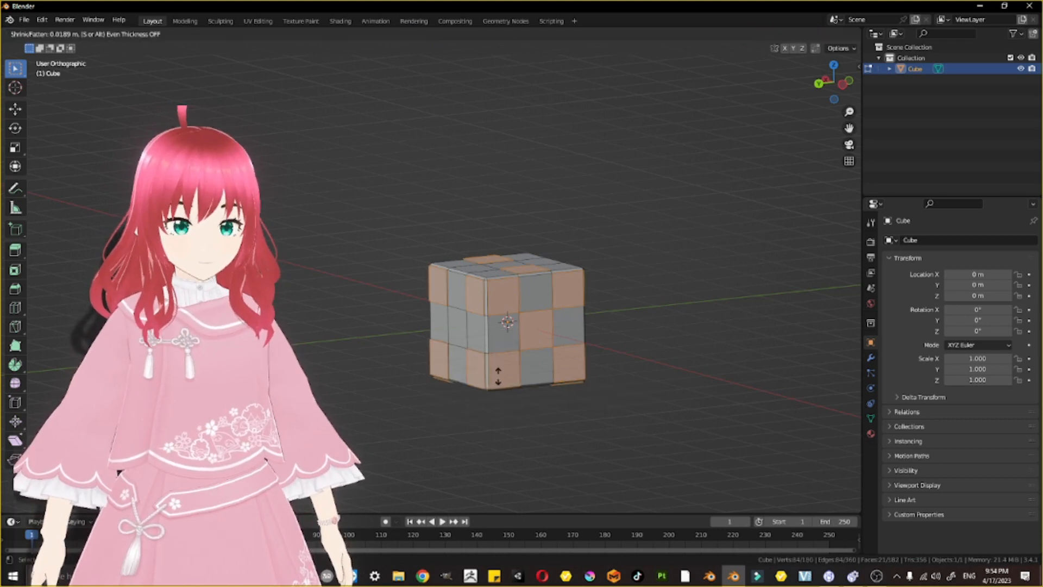
{"action": "left_click", "coordinate": [498, 376]}
- Scale the pip faces down to about 0.81 around their own centres and extrude them about 0.046 m inward
{"action": "key", "text": "s"}
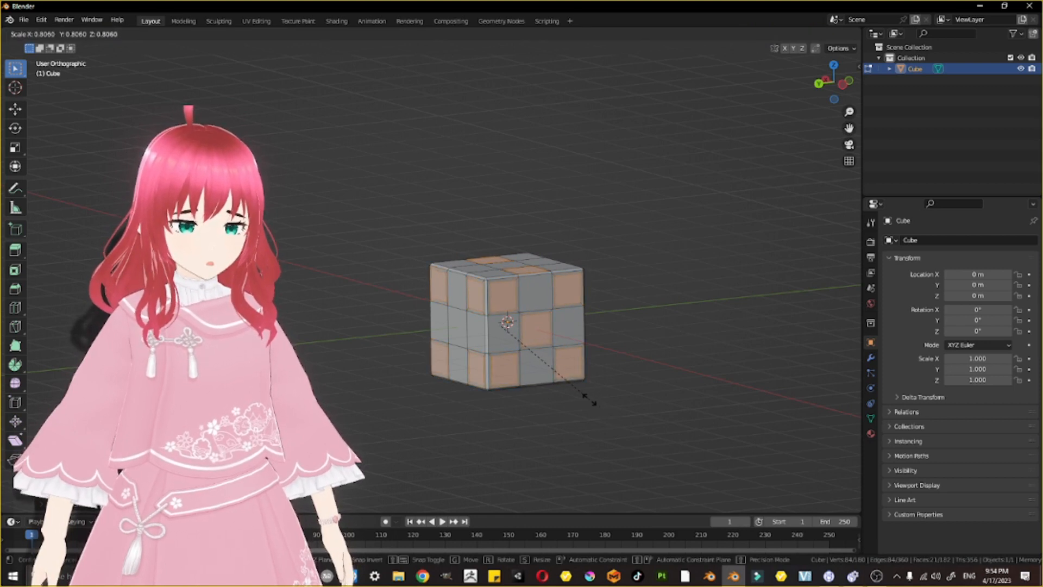
{"action": "left_click", "coordinate": [589, 400]}
{"action": "middle_click_drag", "start_coordinate": [531, 368], "coordinate": [516, 416]}
{"action": "middle_click_drag", "start_coordinate": [484, 468], "coordinate": [587, 355], "text": "shift"}
{"action": "scroll", "coordinate": [509, 370], "scroll_direction": "up", "scroll_amount": 4}
{"action": "middle_click_drag", "start_coordinate": [593, 314], "coordinate": [600, 399], "text": "shift"}
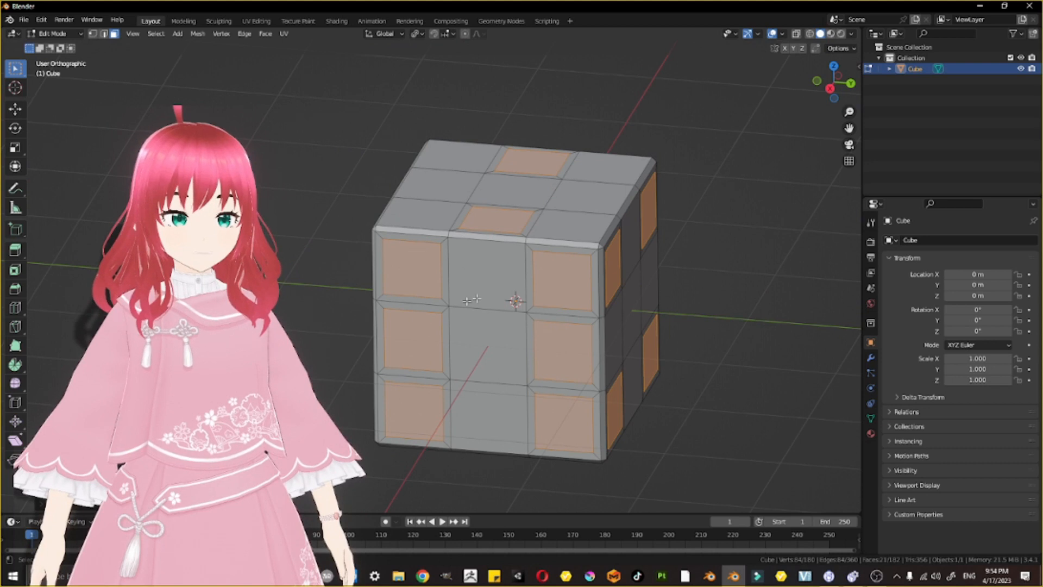
{"action": "middle_click_drag", "start_coordinate": [495, 216], "coordinate": [547, 296]}
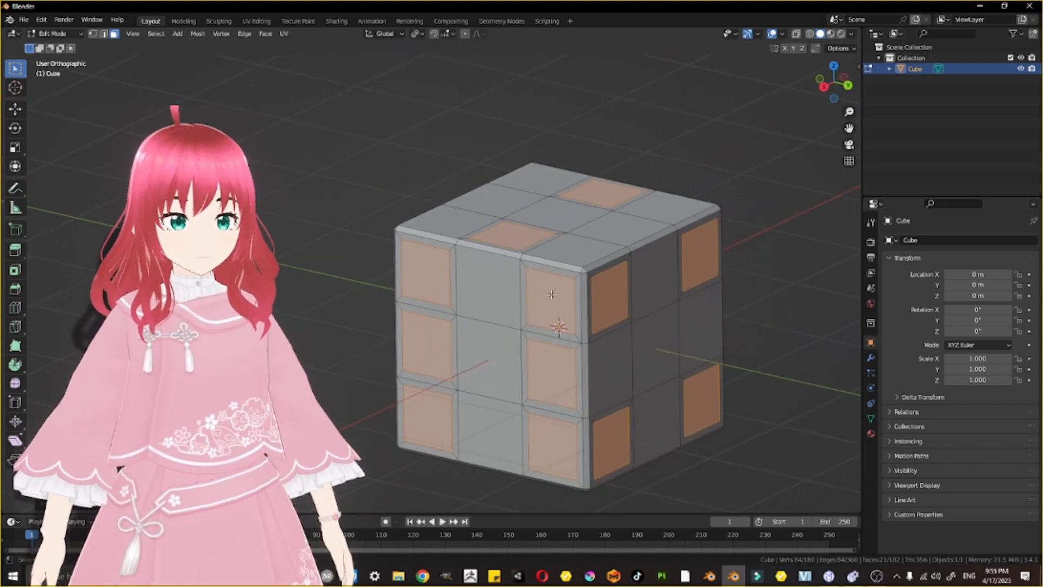
{"action": "key", "text": "e"}
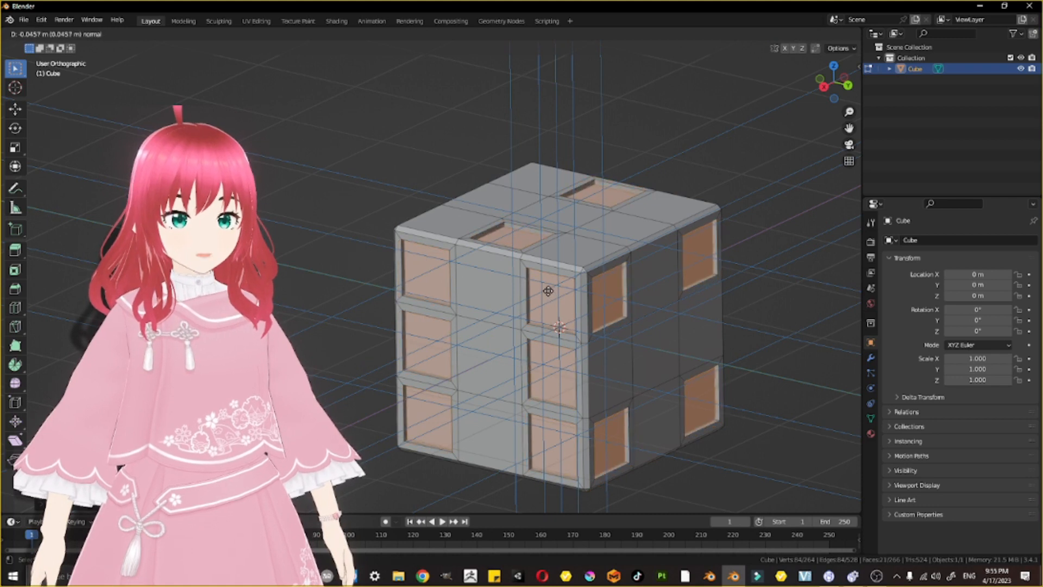
{"action": "left_click", "coordinate": [548, 290]}
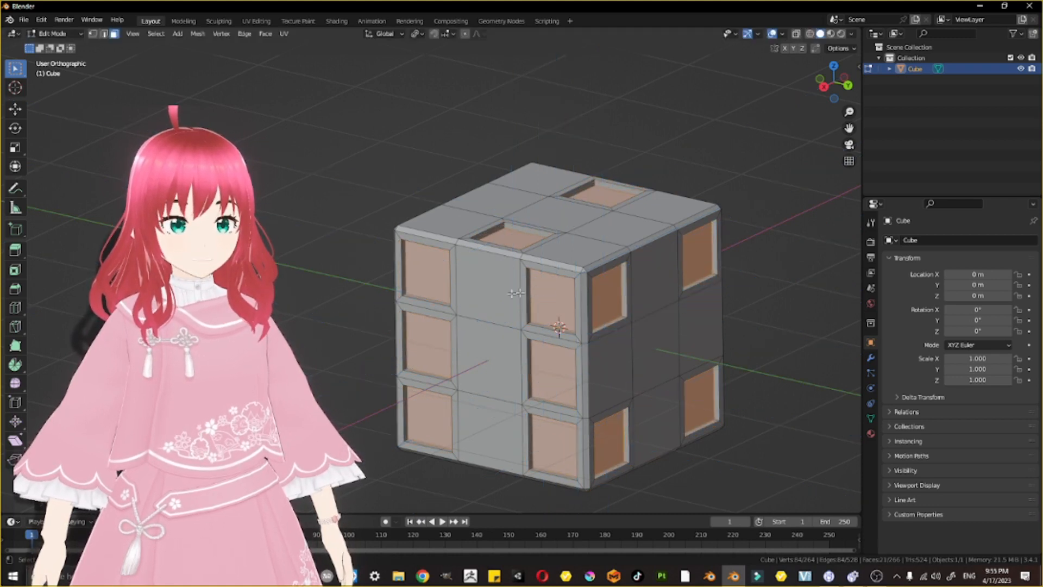
- Return to Object Mode and enable Cavity in the viewport shading
{"action": "key", "text": "Tab"}
{"action": "middle_click_drag", "start_coordinate": [687, 377], "coordinate": [555, 317]}
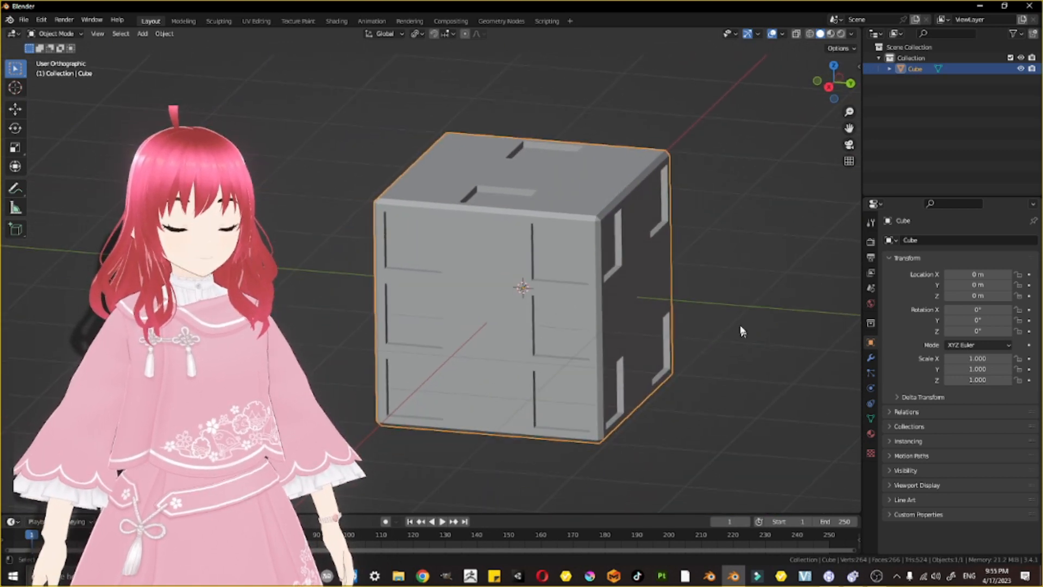
{"action": "left_click", "coordinate": [852, 34]}
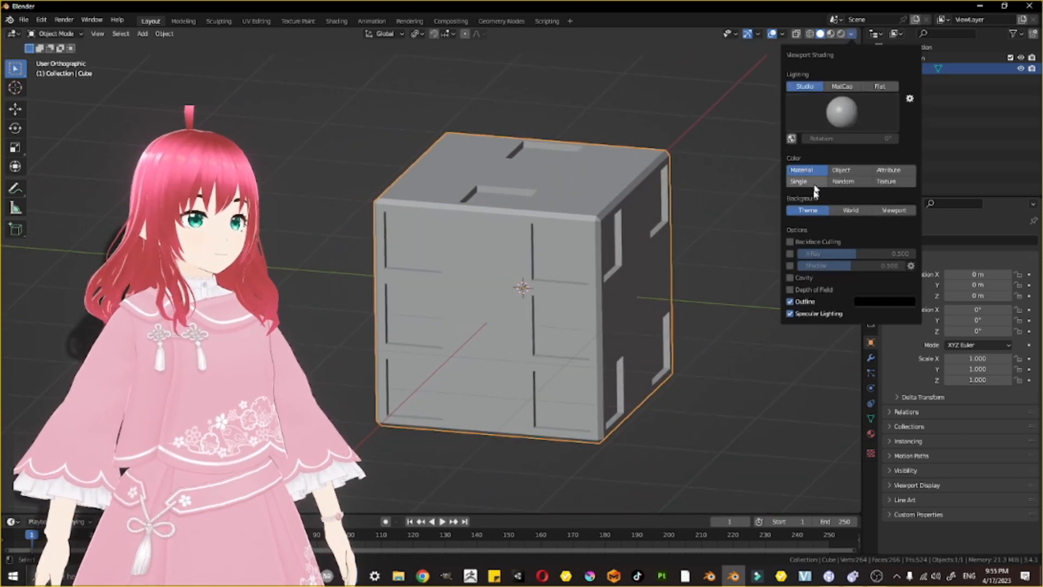
{"action": "left_click", "coordinate": [790, 278]}
- Add a Subdivision Surface modifier to the cube and set its viewport level to 2
{"action": "left_click", "coordinate": [871, 359]}
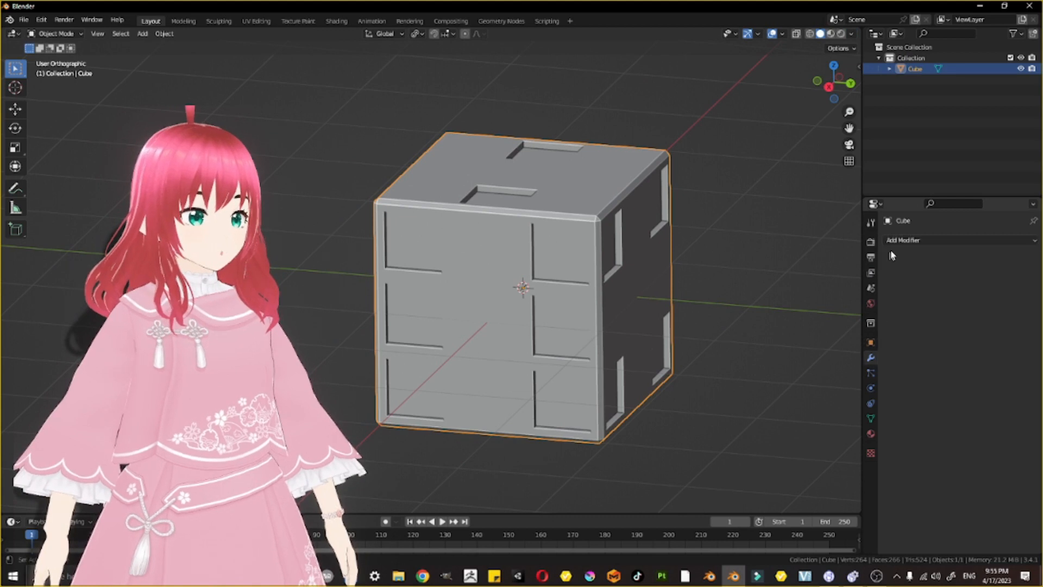
{"action": "left_click", "coordinate": [899, 240]}
{"action": "left_click", "coordinate": [899, 240]}
{"action": "left_click", "coordinate": [976, 242]}
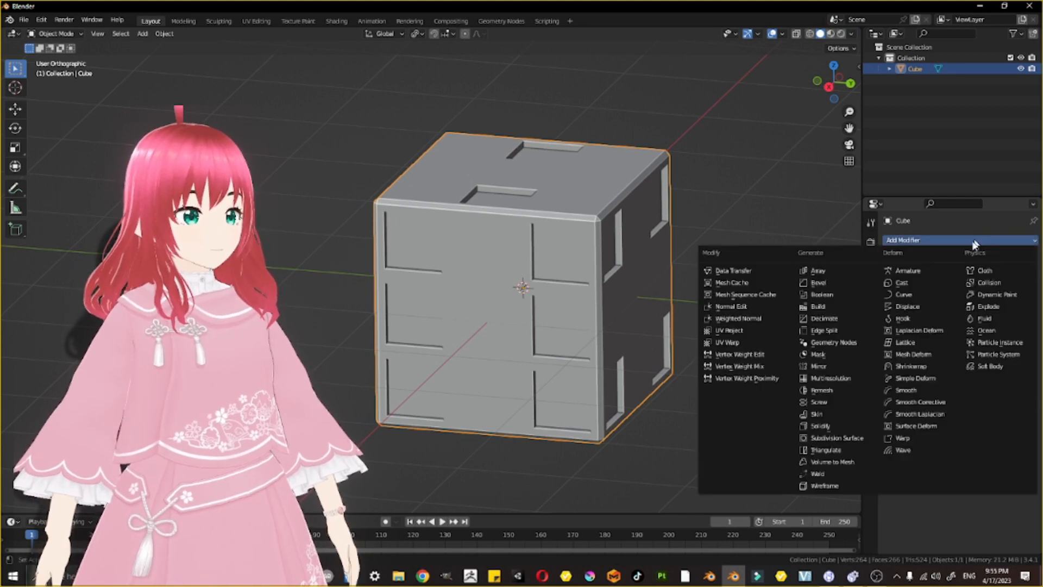
{"action": "left_click", "coordinate": [831, 438]}
{"action": "left_click", "coordinate": [1024, 288]}
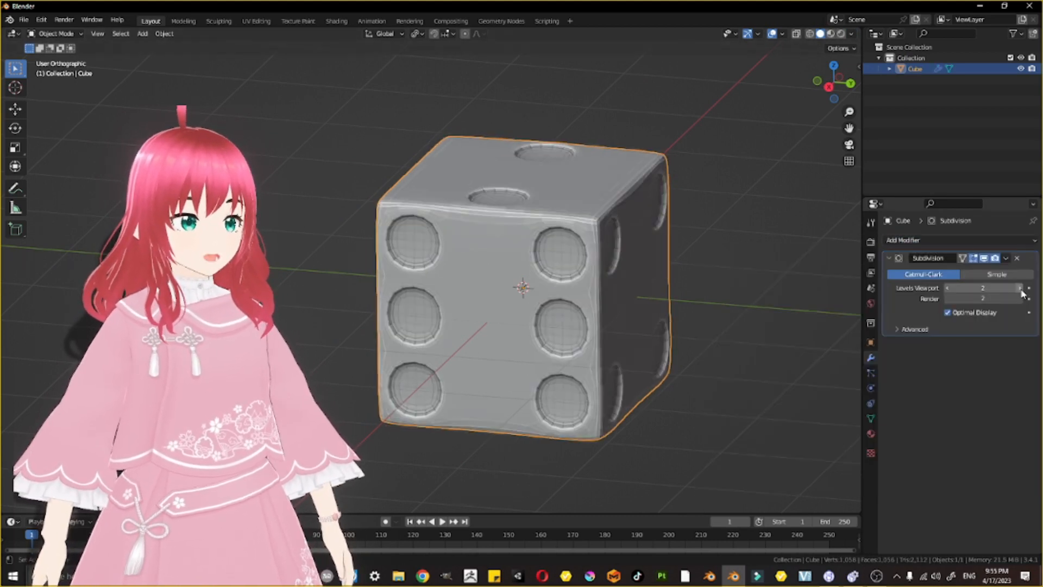
- Apply smooth shading to the die
{"action": "right_click", "coordinate": [511, 240]}
{"action": "left_click", "coordinate": [508, 238]}
{"action": "middle_click_drag", "start_coordinate": [653, 301], "coordinate": [526, 379]}
{"action": "scroll", "coordinate": [637, 361], "scroll_direction": "down", "scroll_amount": 4}
{"action": "scroll", "coordinate": [510, 368], "scroll_direction": "up", "scroll_amount": 3}
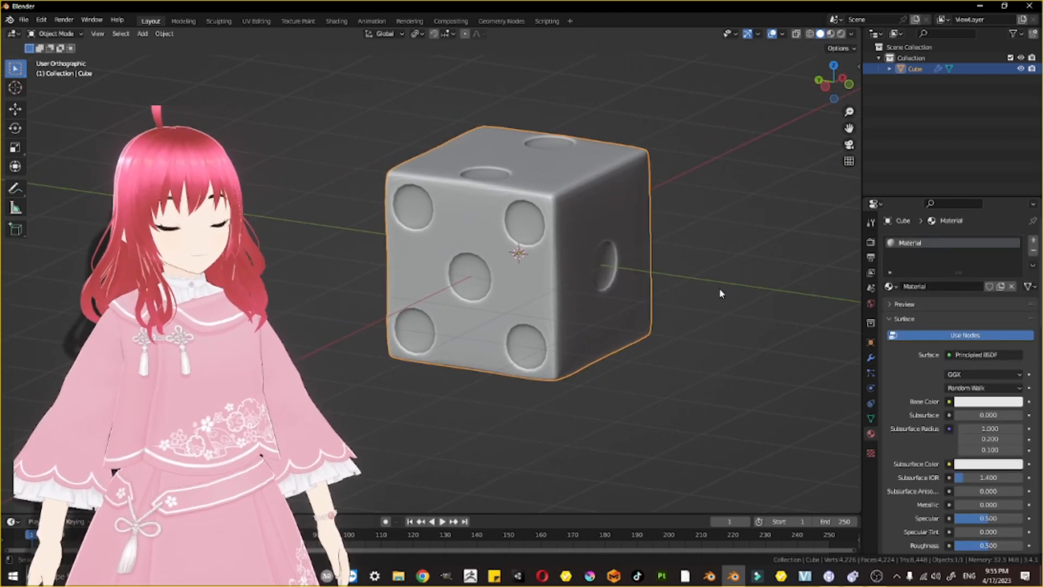
- Switch the viewport to Rendered shading and set the world background colour to an Environment Texture
{"action": "left_click", "coordinate": [842, 33]}
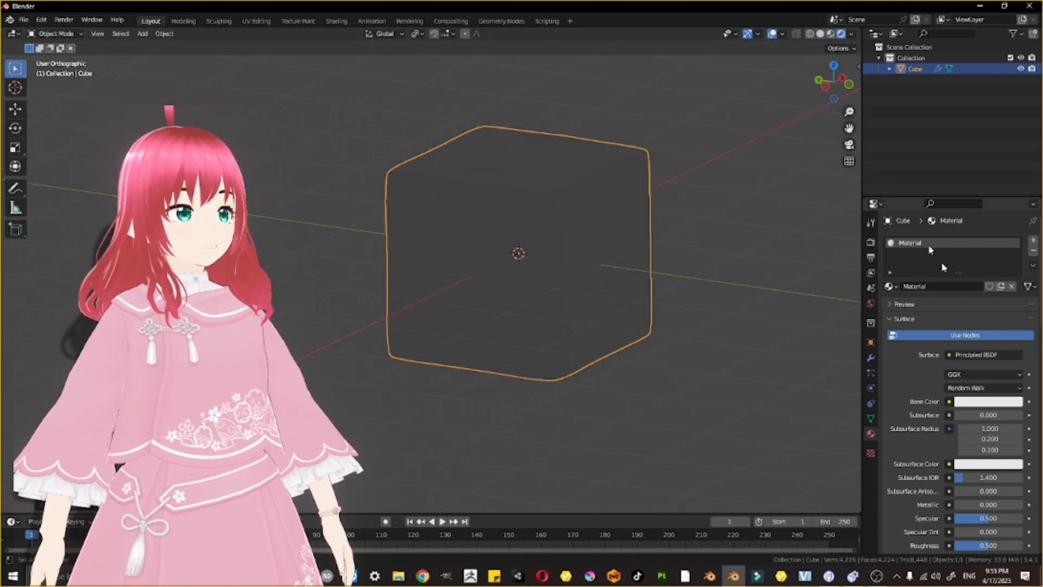
{"action": "left_click", "coordinate": [870, 305]}
{"action": "left_click", "coordinate": [951, 314]}
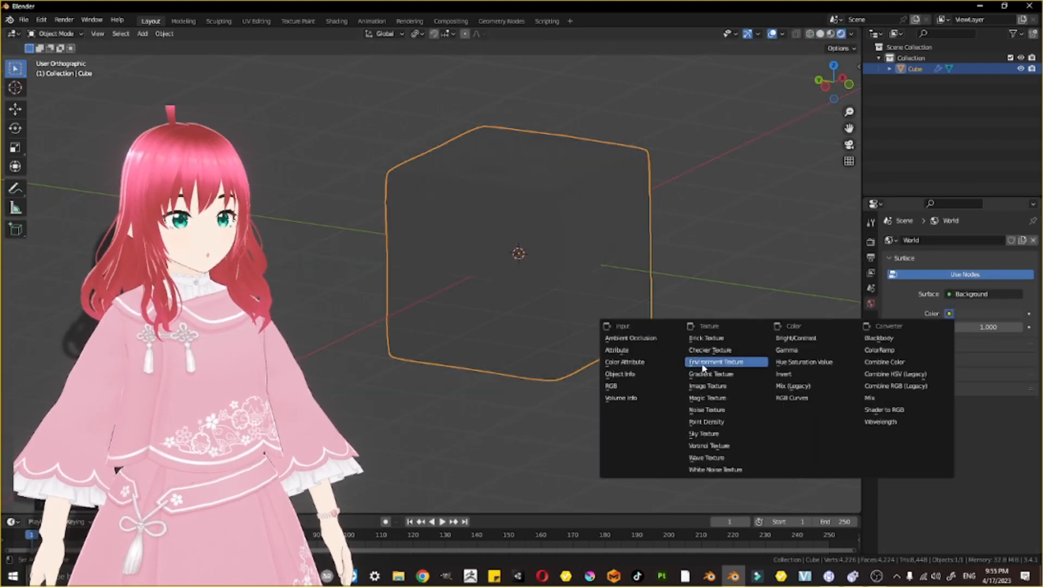
{"action": "left_click", "coordinate": [712, 363]}
- Load interior.exr from the bookmarked world folder as the environment image
{"action": "left_click", "coordinate": [983, 328]}
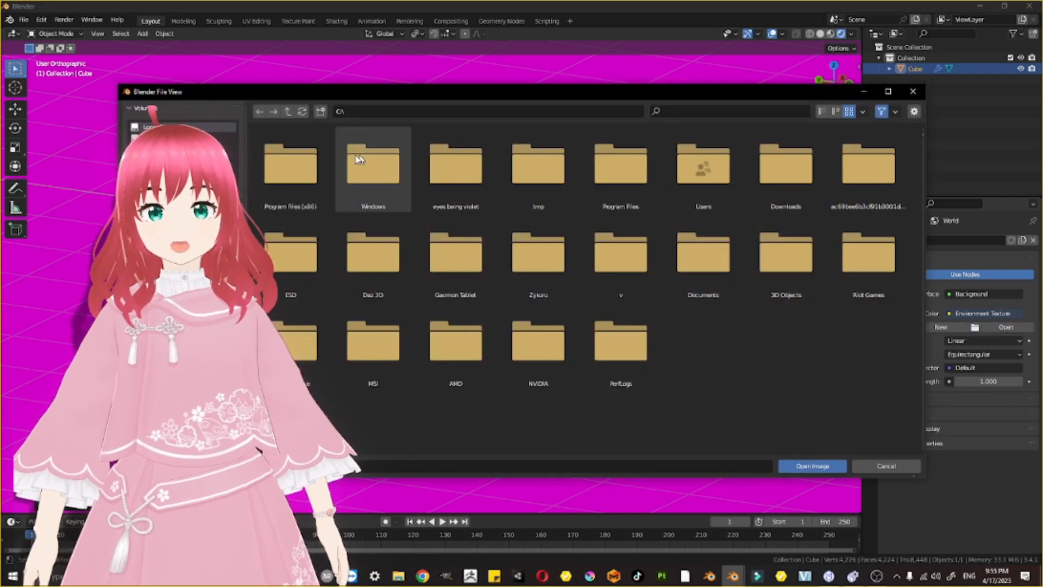
{"action": "left_click_drag", "start_coordinate": [458, 106], "coordinate": [591, 77]}
{"action": "left_click", "coordinate": [414, 326]}
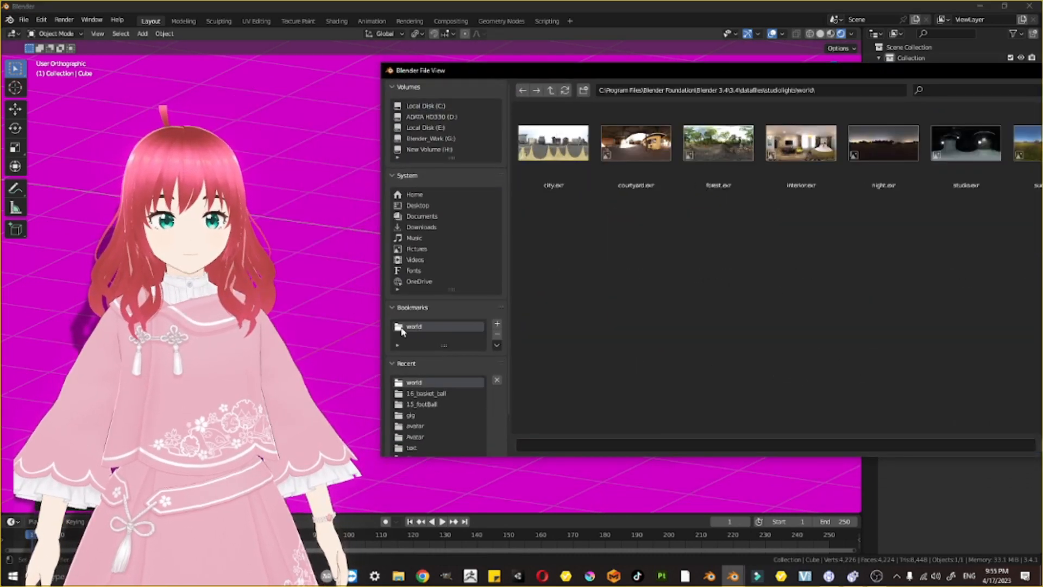
{"action": "left_click", "coordinate": [791, 148]}
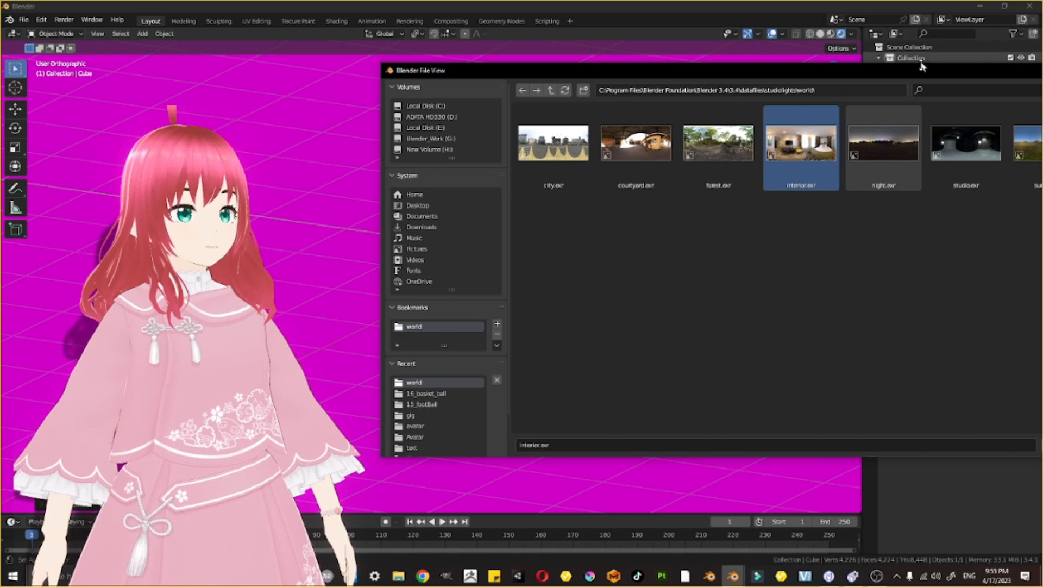
{"action": "left_click_drag", "start_coordinate": [919, 74], "coordinate": [687, 63]}
{"action": "left_click", "coordinate": [840, 429]}
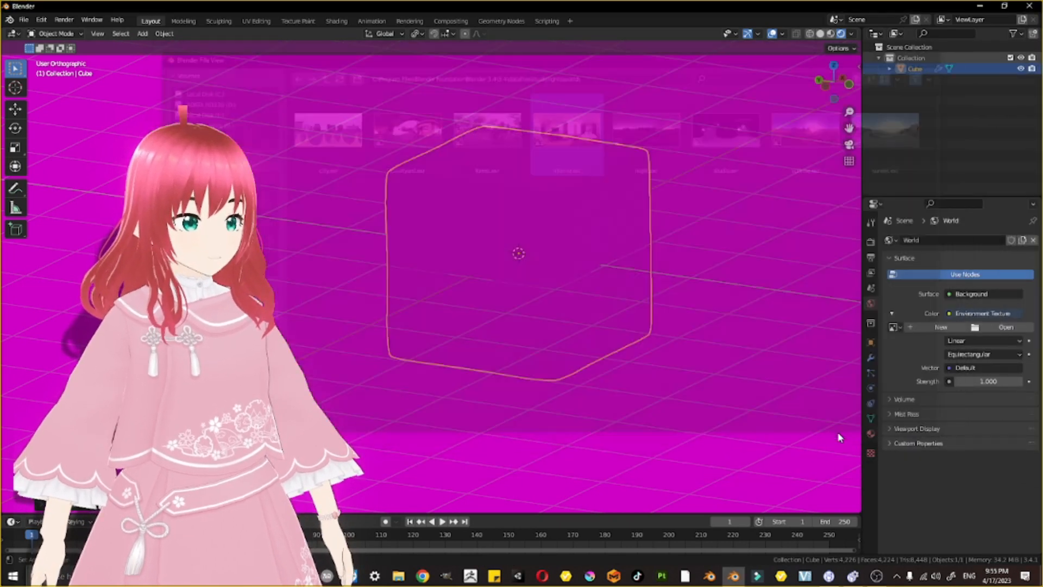
- Make the render background transparent in the Film settings
{"action": "left_click", "coordinate": [871, 258]}
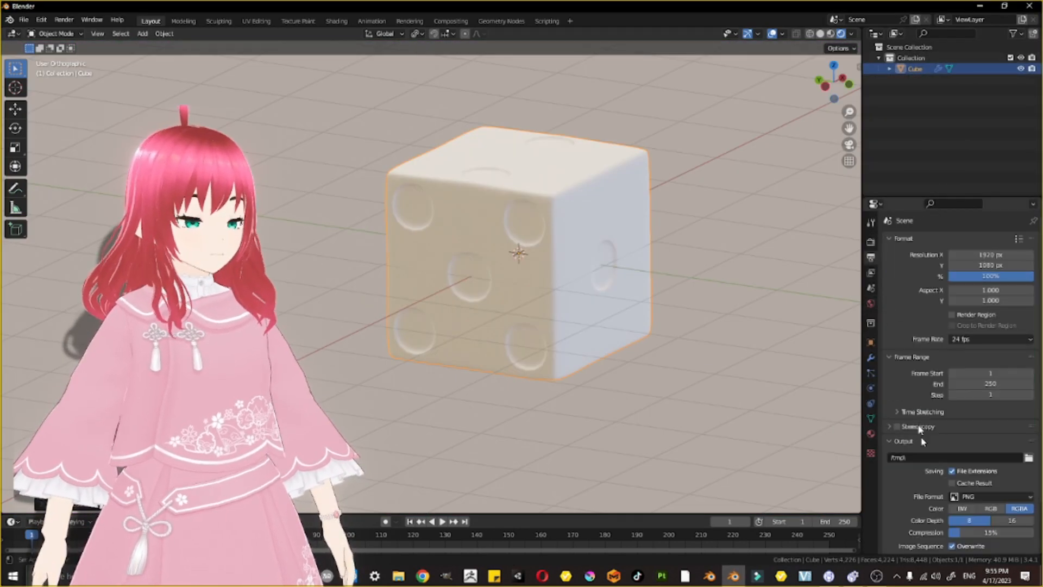
{"action": "scroll", "coordinate": [902, 341], "scroll_direction": "down", "scroll_amount": 3}
{"action": "left_click", "coordinate": [872, 241]}
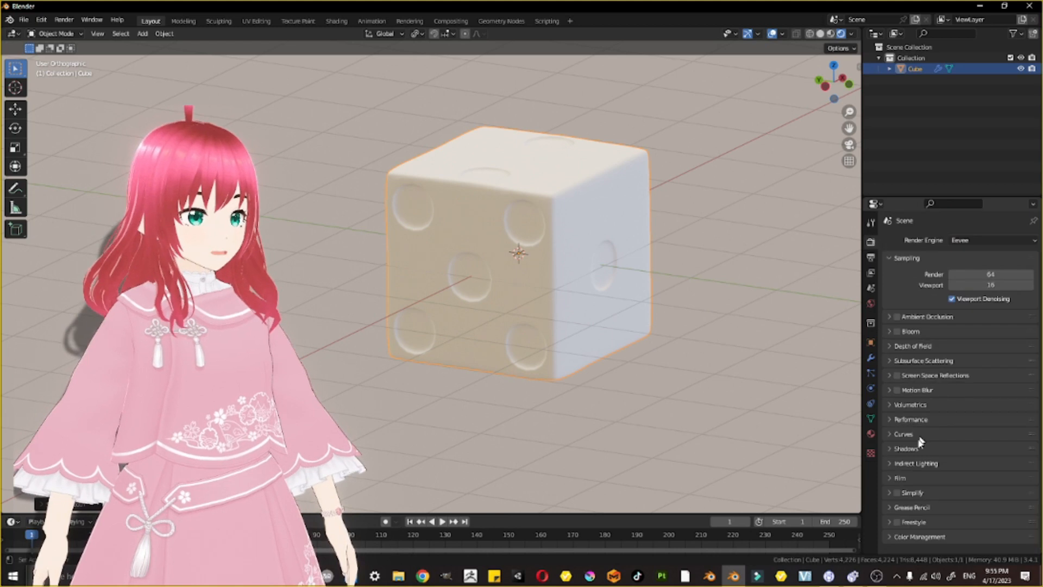
{"action": "left_click", "coordinate": [893, 478]}
{"action": "scroll", "coordinate": [929, 482], "scroll_direction": "down", "scroll_amount": 2}
{"action": "left_click", "coordinate": [949, 471]}
{"action": "middle_click_drag", "start_coordinate": [664, 319], "coordinate": [744, 337]}
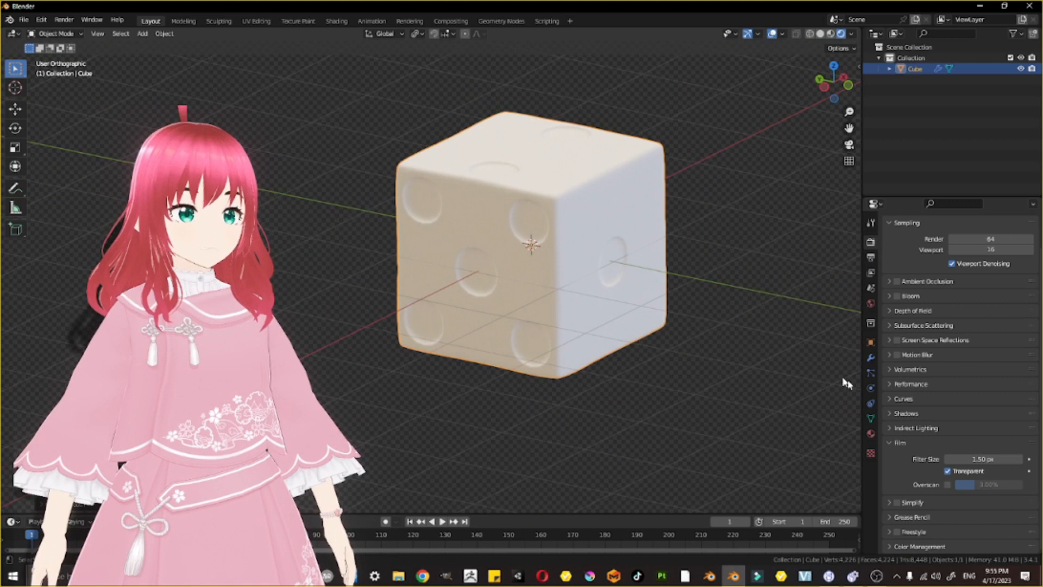
- Add a second material slot to the die with a new material whose base colour is near-black
{"action": "left_click", "coordinate": [872, 435]}
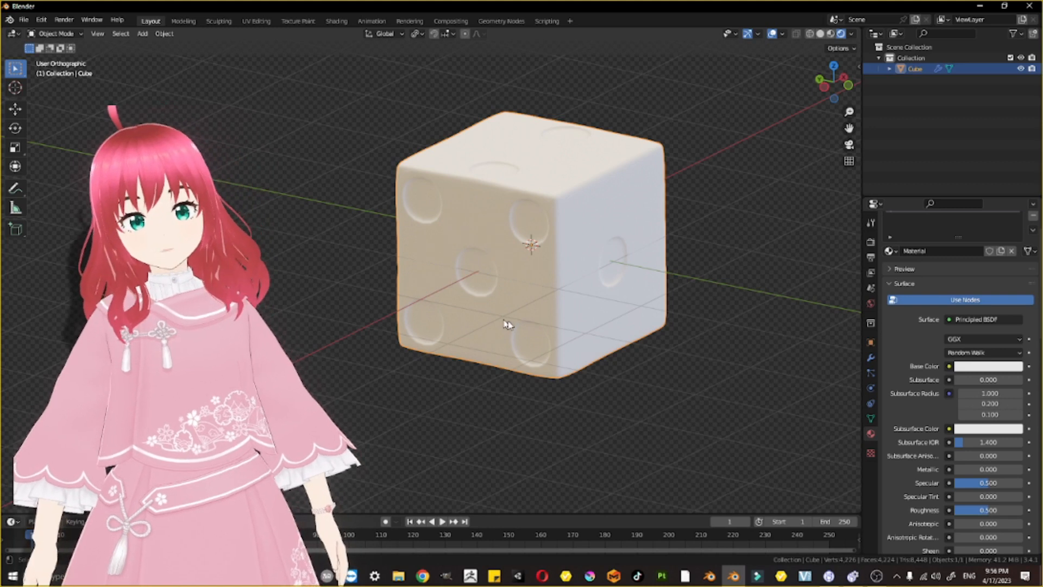
{"action": "scroll", "coordinate": [1013, 259], "scroll_direction": "up", "scroll_amount": 3}
{"action": "left_click", "coordinate": [1032, 242]}
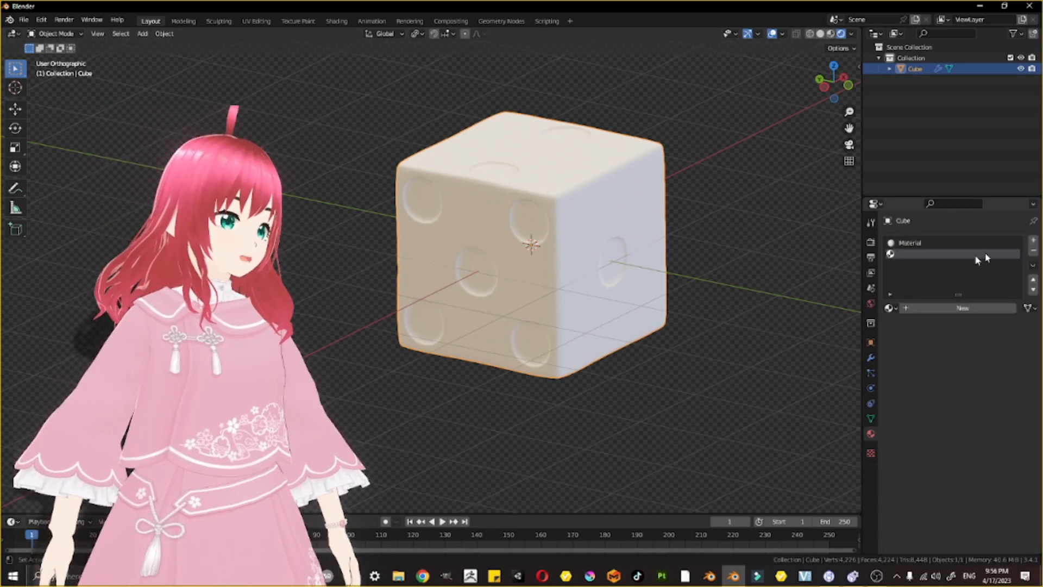
{"action": "left_click", "coordinate": [962, 308]}
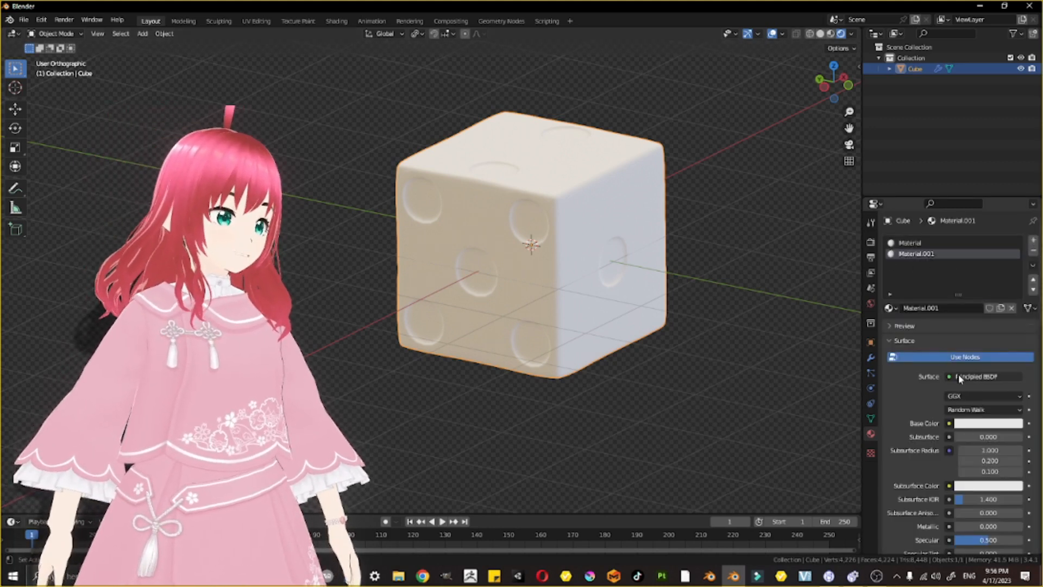
{"action": "left_click", "coordinate": [976, 424]}
{"action": "left_click_drag", "start_coordinate": [1014, 321], "coordinate": [1014, 347]}
- Enter Edit Mode and enable the Subdivision modifier's On Cage display
{"action": "key", "text": "Tab"}
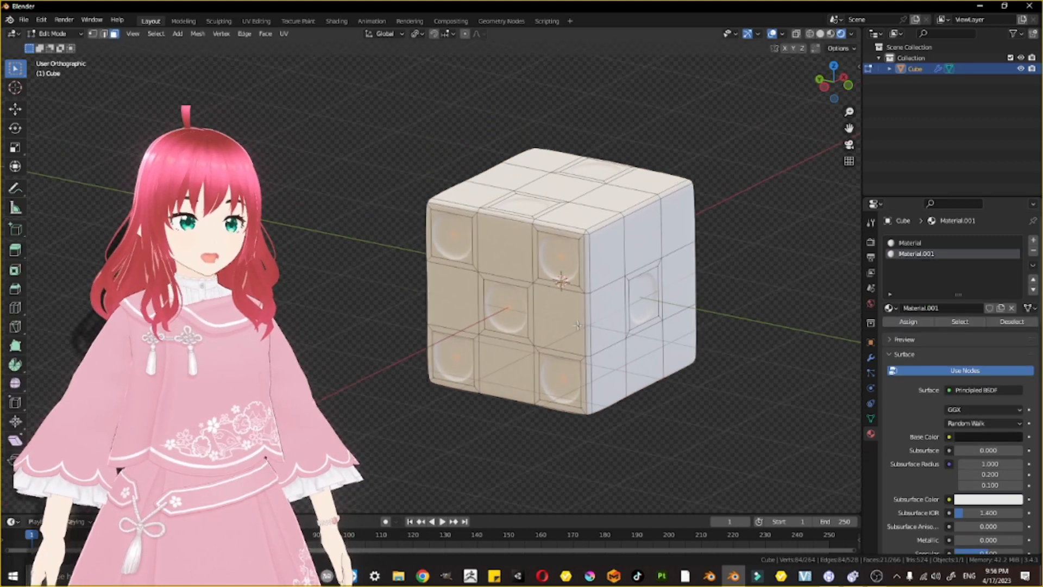
{"action": "middle_click_drag", "start_coordinate": [577, 325], "coordinate": [579, 328], "text": "shift"}
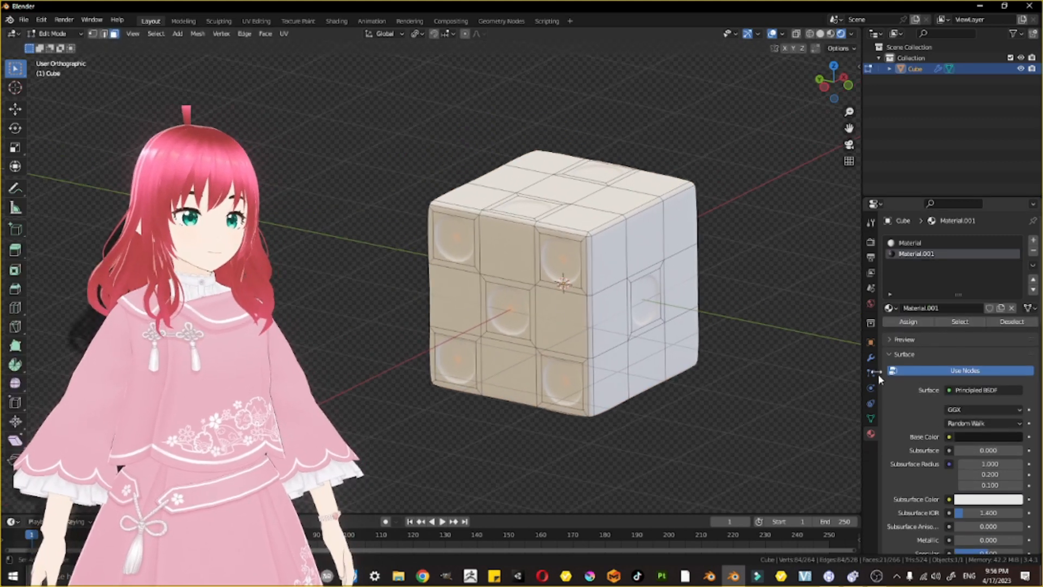
{"action": "left_click", "coordinate": [871, 358]}
{"action": "left_click", "coordinate": [963, 258]}
- Add the inner wall face loops of all five pips on the five-pip side to the face selection
{"action": "left_click", "coordinate": [549, 272], "text": "alt+shift"}
{"action": "middle_click_drag", "start_coordinate": [502, 321], "coordinate": [588, 321], "text": "shift"}
{"action": "scroll", "coordinate": [589, 320], "scroll_direction": "up", "scroll_amount": 2}
{"action": "left_click", "coordinate": [650, 343], "text": "alt+shift"}
{"action": "left_click", "coordinate": [576, 239], "text": "alt+shift"}
{"action": "left_click", "coordinate": [584, 419], "text": "alt+shift"}
{"action": "left_click", "coordinate": [734, 446], "text": "alt+shift"}
- Extend the selection with the pip wall faces on the one-pip and two-pip sides
{"action": "middle_click_drag", "start_coordinate": [733, 446], "coordinate": [630, 226]}
{"action": "left_click", "coordinate": [820, 357], "text": "alt+shift"}
{"action": "left_click", "coordinate": [641, 234], "text": "shift"}
{"action": "left_click", "coordinate": [796, 176], "text": "alt+shift"}
- Extend the selection with the wall face loops of all six pips on the six-pip side
{"action": "middle_click_drag", "start_coordinate": [796, 177], "coordinate": [621, 263]}
{"action": "scroll", "coordinate": [621, 263], "scroll_direction": "up", "scroll_amount": 3}
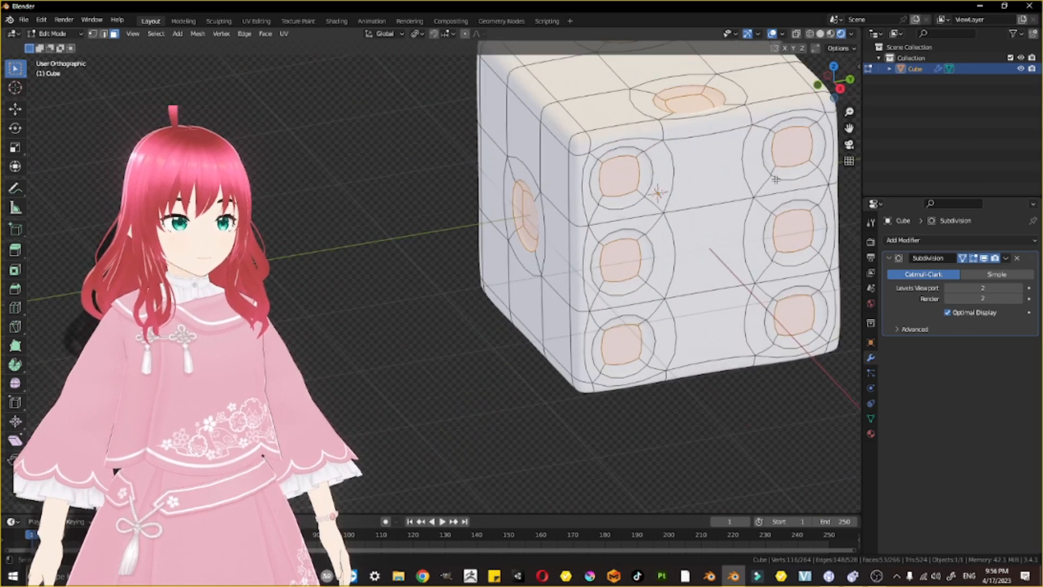
{"action": "left_click", "coordinate": [775, 168], "text": "alt+shift"}
{"action": "left_click", "coordinate": [641, 152], "text": "alt+shift"}
{"action": "left_click", "coordinate": [643, 276], "text": "alt+shift"}
{"action": "left_click", "coordinate": [816, 250], "text": "alt+shift"}
{"action": "left_click", "coordinate": [816, 334], "text": "alt+shift"}
{"action": "left_click", "coordinate": [641, 356], "text": "alt+shift"}
- Extend the selection with the wall face loops of the three diagonal pips on the three-pip side
{"action": "scroll", "coordinate": [659, 349], "scroll_direction": "down", "scroll_amount": 3}
{"action": "middle_click_drag", "start_coordinate": [659, 349], "coordinate": [539, 379]}
{"action": "scroll", "coordinate": [549, 364], "scroll_direction": "up", "scroll_amount": 2}
{"action": "left_click", "coordinate": [592, 324], "text": "alt+shift"}
{"action": "left_click", "coordinate": [695, 287], "text": "alt+shift"}
{"action": "left_click", "coordinate": [818, 225], "text": "alt+shift"}
- Extend the selection with the wall face loops of the four corner pips on the four-pip side
{"action": "scroll", "coordinate": [811, 268], "scroll_direction": "down", "scroll_amount": 3}
{"action": "middle_click_drag", "start_coordinate": [811, 268], "coordinate": [594, 320]}
{"action": "middle_click_drag", "start_coordinate": [479, 326], "coordinate": [591, 340], "text": "shift"}
{"action": "scroll", "coordinate": [591, 340], "scroll_direction": "up", "scroll_amount": 3}
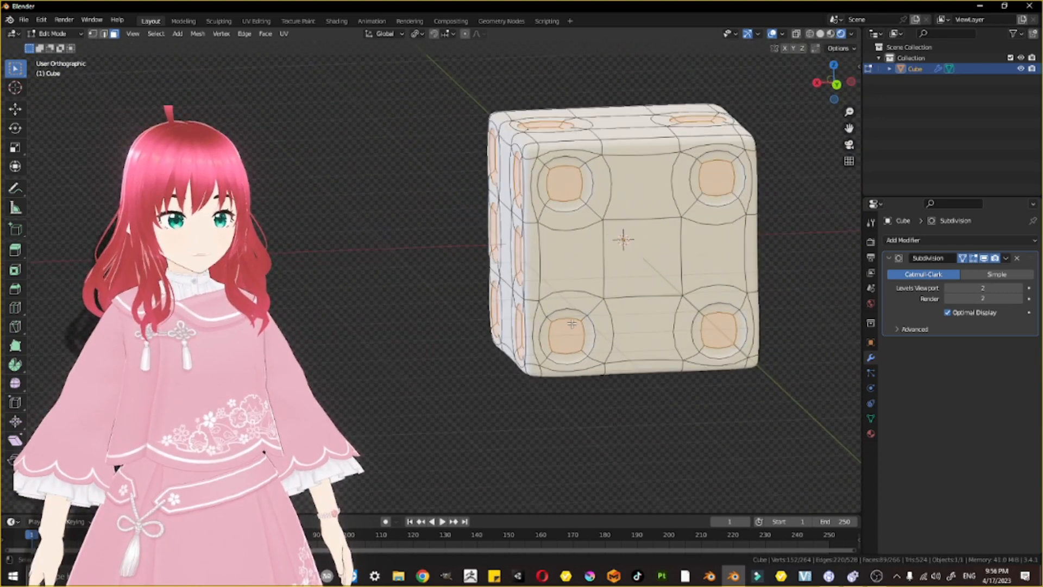
{"action": "left_click", "coordinate": [587, 319], "text": "alt+shift"}
{"action": "left_click", "coordinate": [601, 283], "text": "alt+shift"}
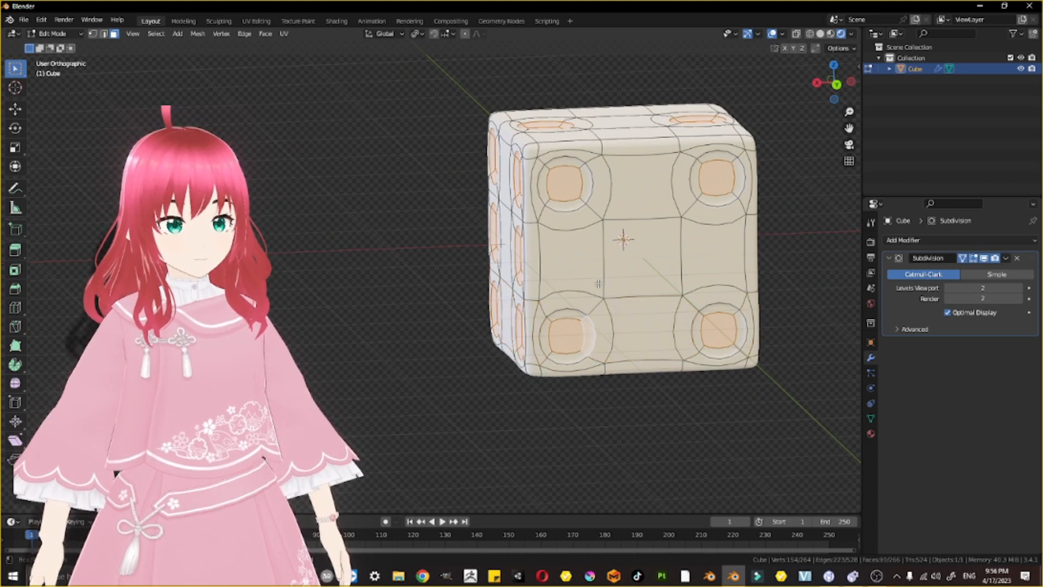
{"action": "left_click", "coordinate": [584, 317], "text": "alt+shift"}
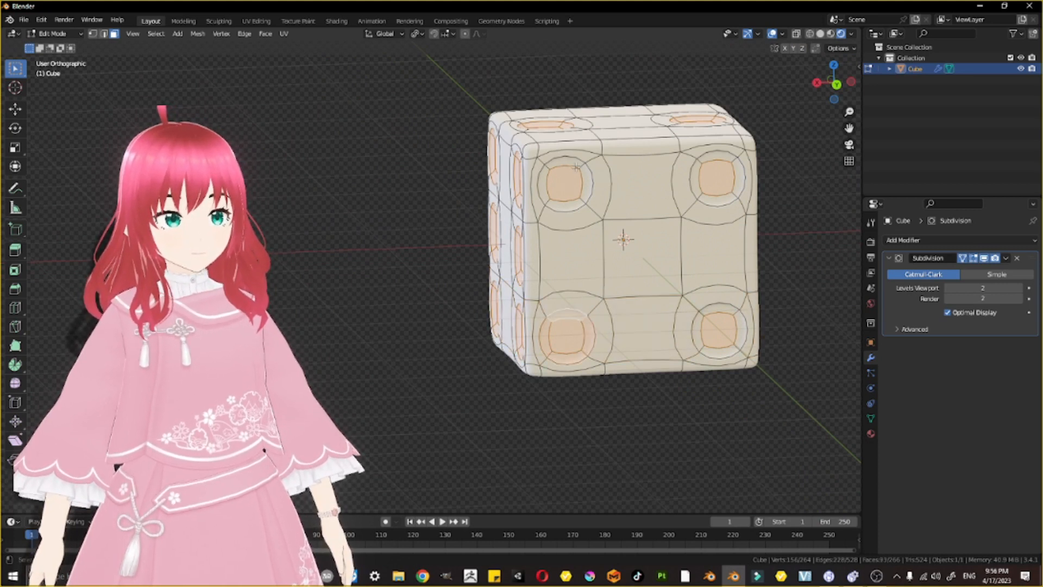
{"action": "left_click", "coordinate": [581, 165], "text": "alt+shift"}
{"action": "left_click", "coordinate": [732, 158], "text": "alt+shift"}
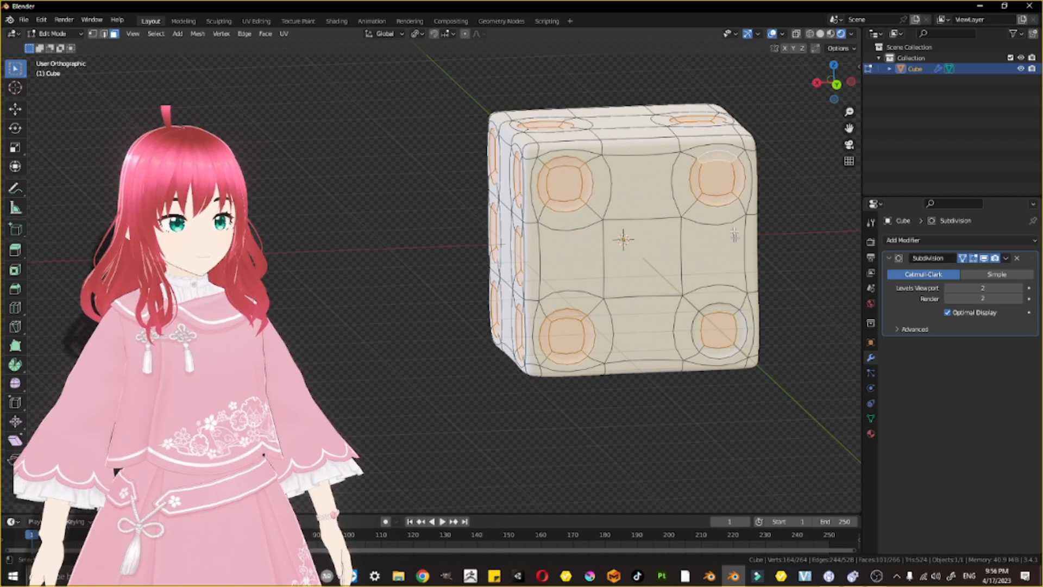
{"action": "left_click", "coordinate": [737, 314], "text": "alt+shift"}
{"action": "middle_click_drag", "start_coordinate": [737, 314], "coordinate": [744, 414]}
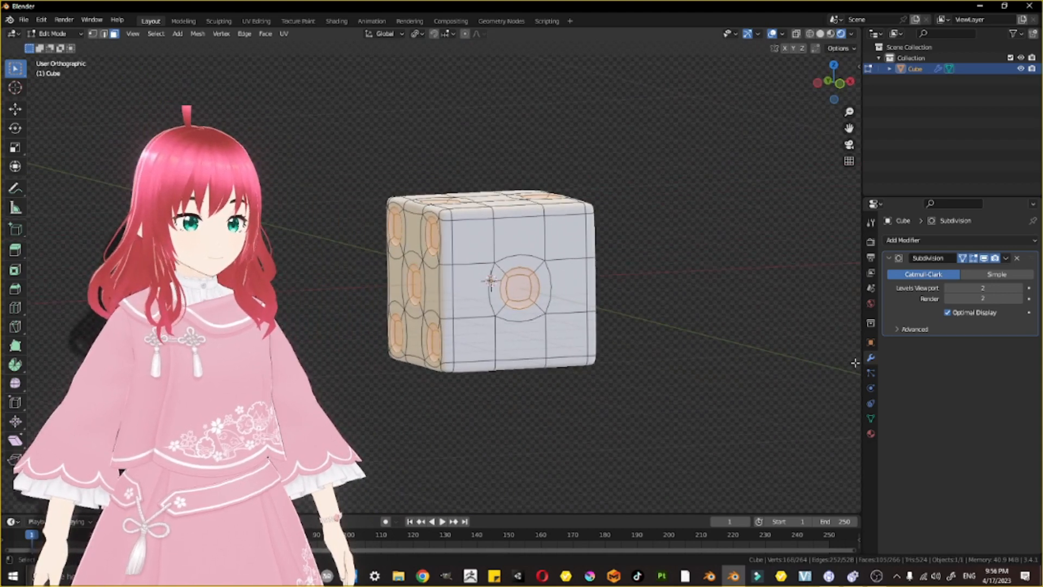
- Assign the dark second material to the selected pip faces and return to Object Mode
{"action": "left_click", "coordinate": [871, 434]}
{"action": "left_click", "coordinate": [916, 253]}
{"action": "left_click", "coordinate": [908, 322]}
{"action": "key", "text": "Tab"}
{"action": "middle_click_drag", "start_coordinate": [607, 361], "coordinate": [530, 398]}
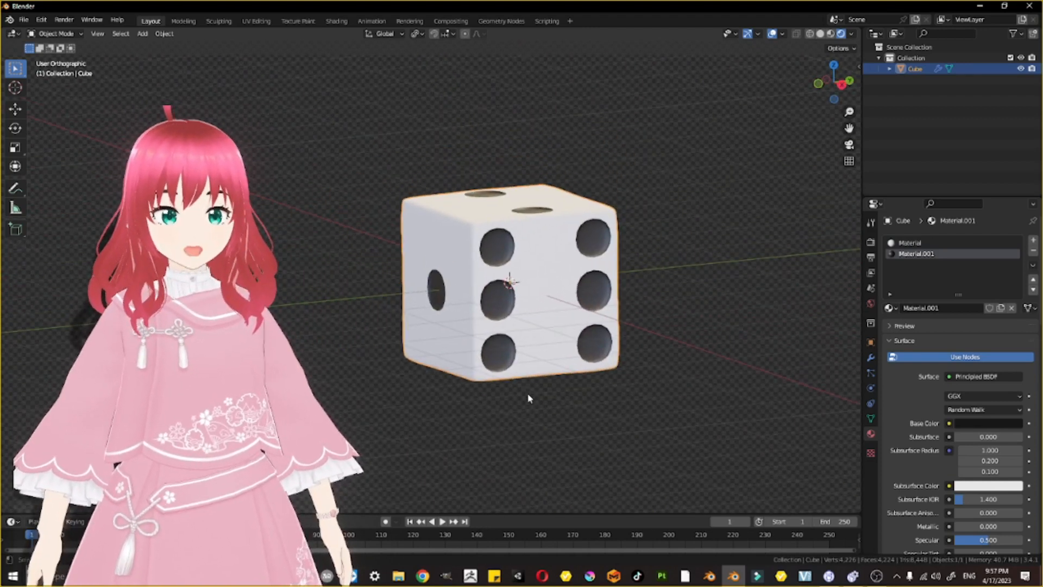